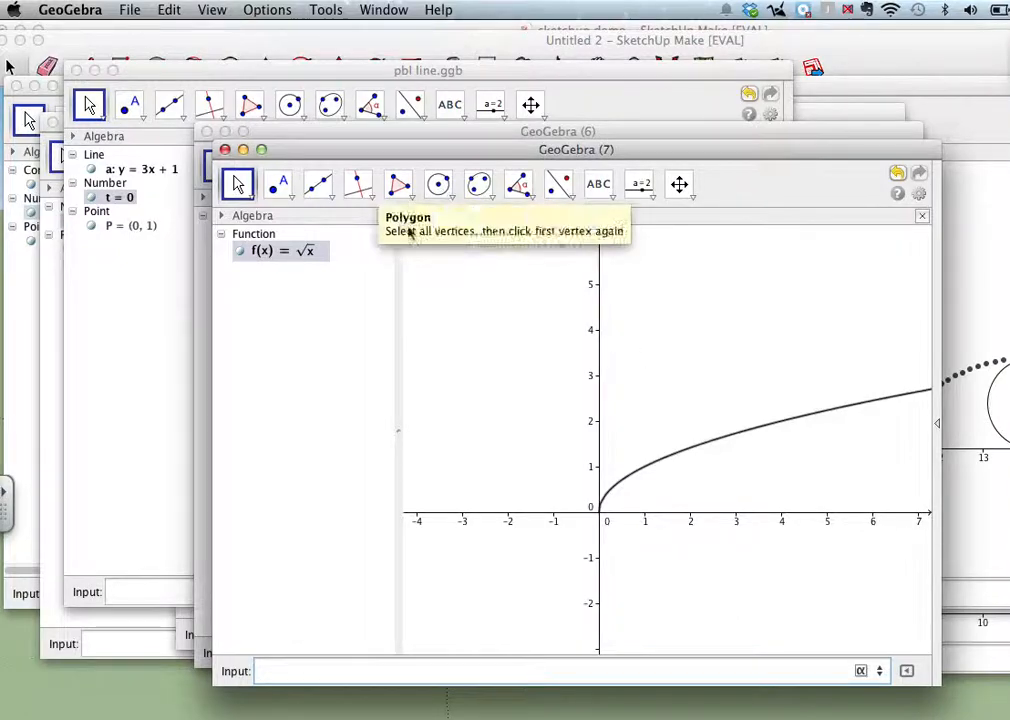
Start exporting the square-root graph's graphics view as a PNG picture.
left_click(129, 9)
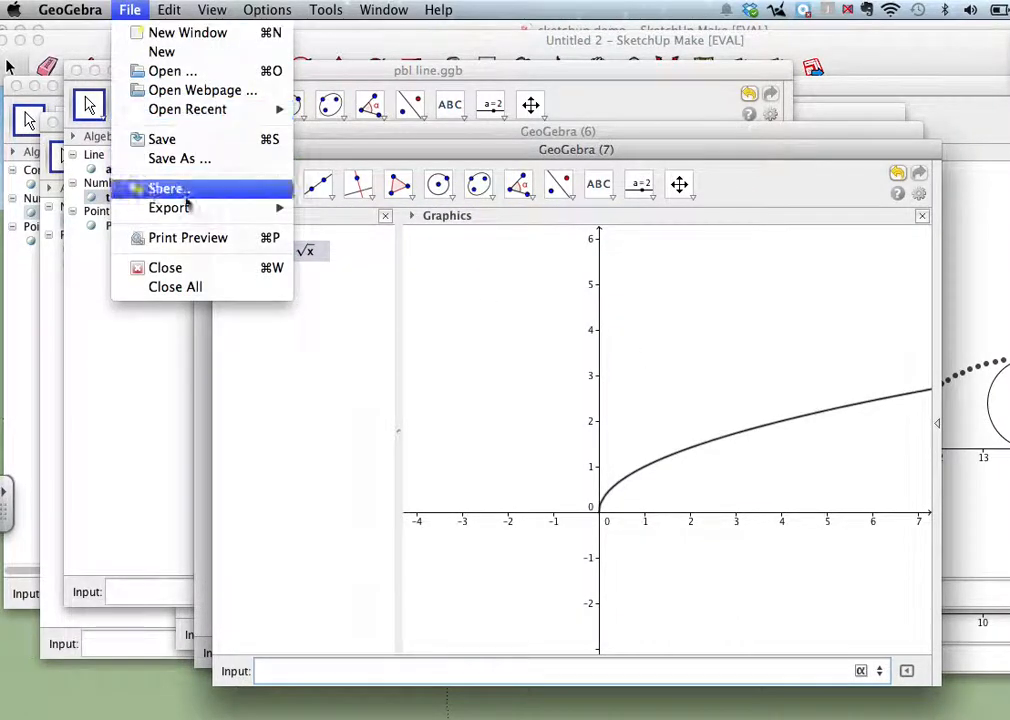
mouse_move(219, 214)
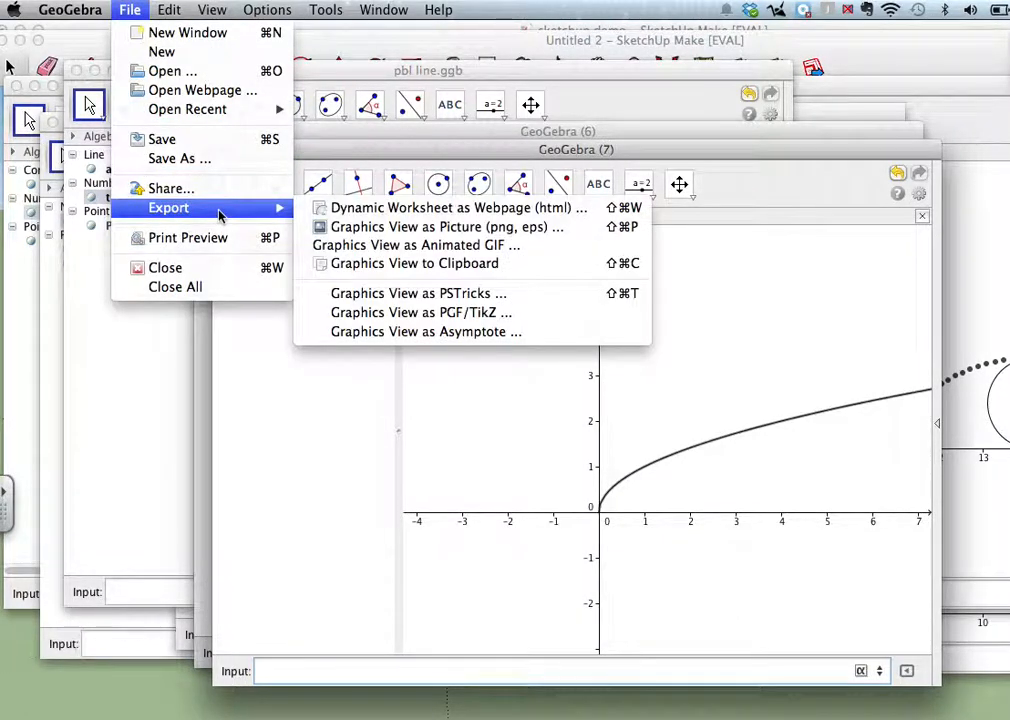
left_click(382, 227)
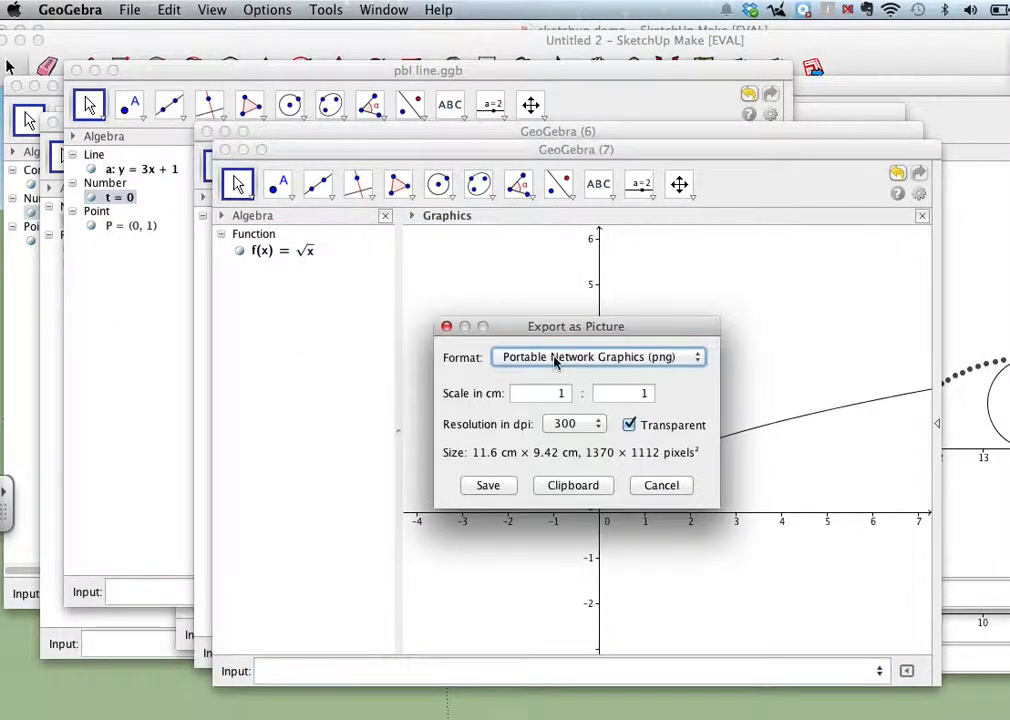
left_click(500, 486)
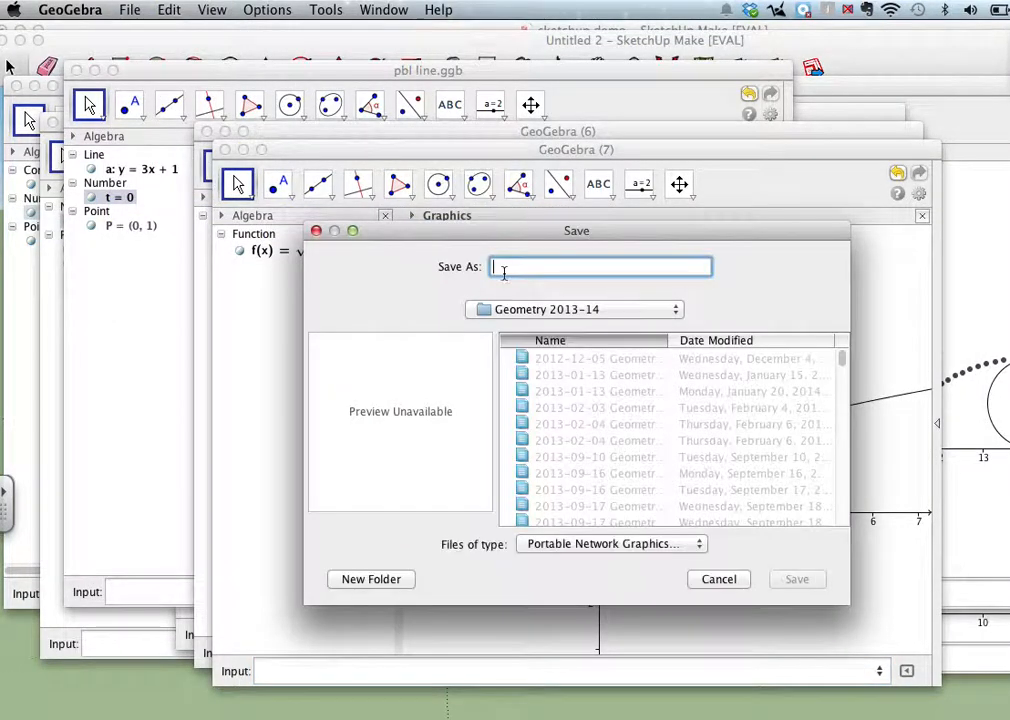
Save the exported graph picture under the name sqrtx, choosing the Desktop folder inside the home folder.
left_click(560, 309)
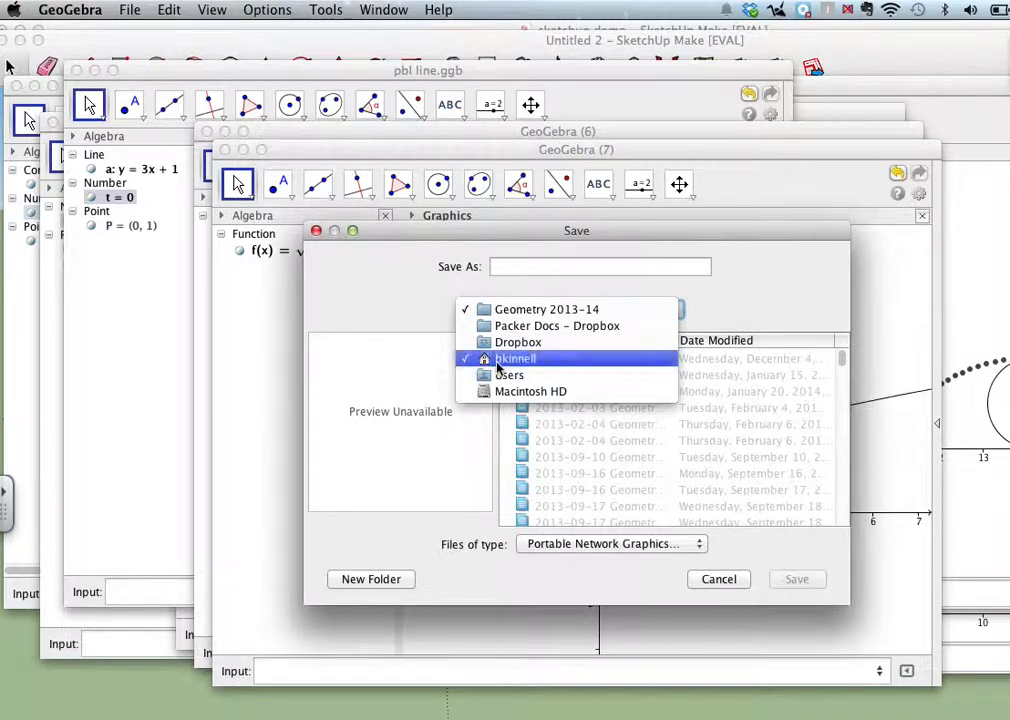
left_click(512, 355)
left_click(558, 393)
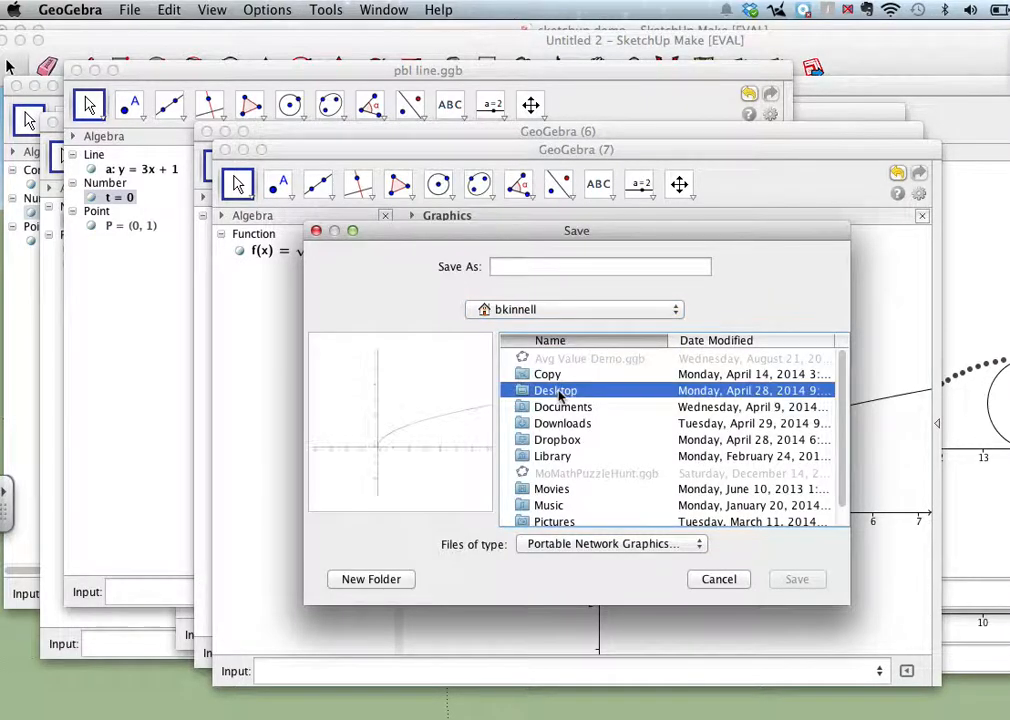
left_click(520, 267)
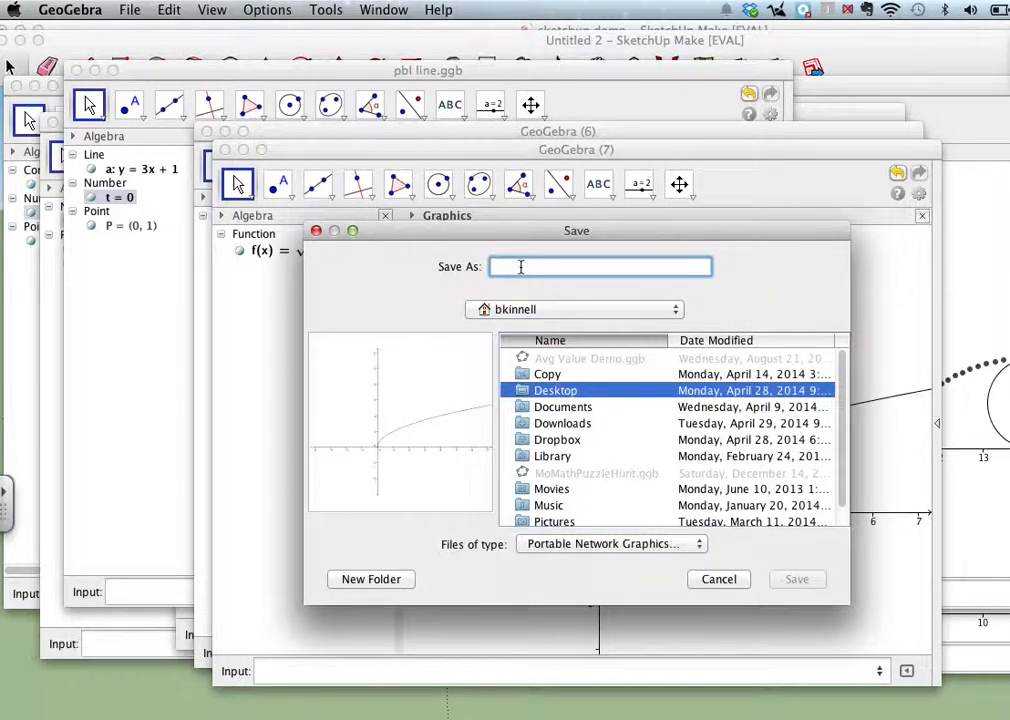
type("sqrtx")
key("BackSpace")
key("BackSpace")
type("rtx.png")
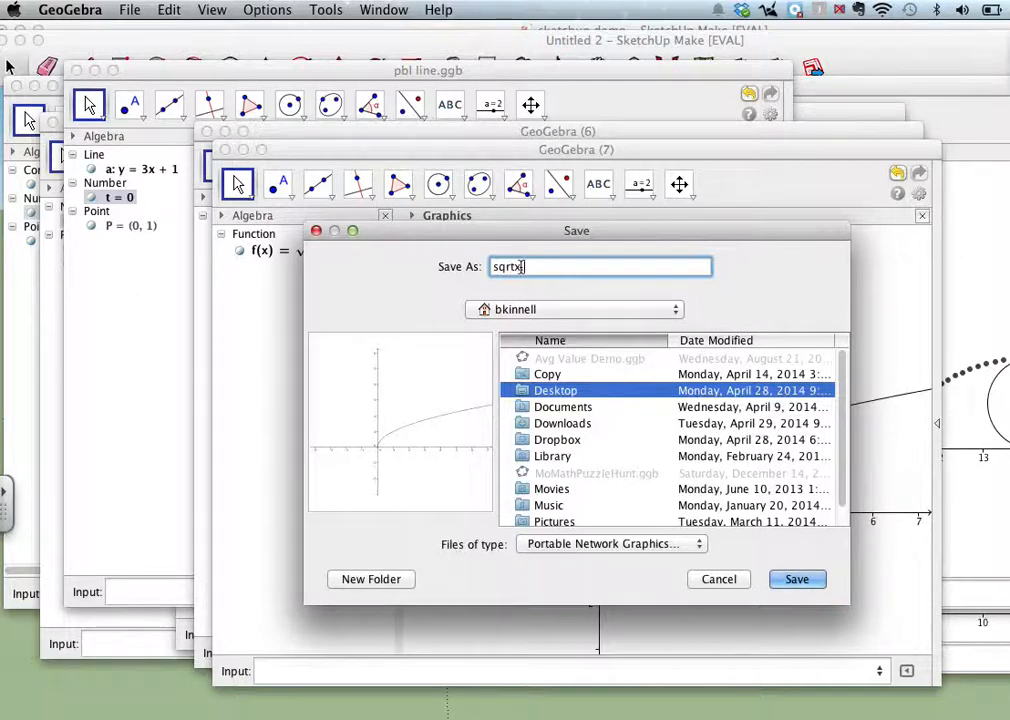
left_click(800, 579)
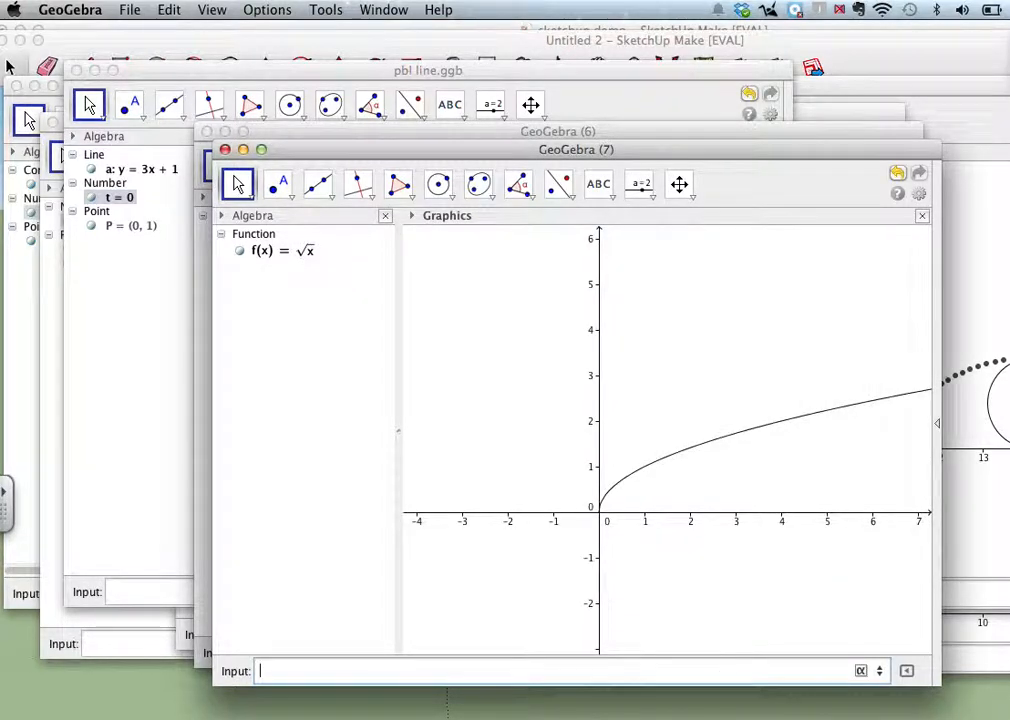
Switch to the empty SketchUp model and delete the default standing figure.
left_click(692, 708)
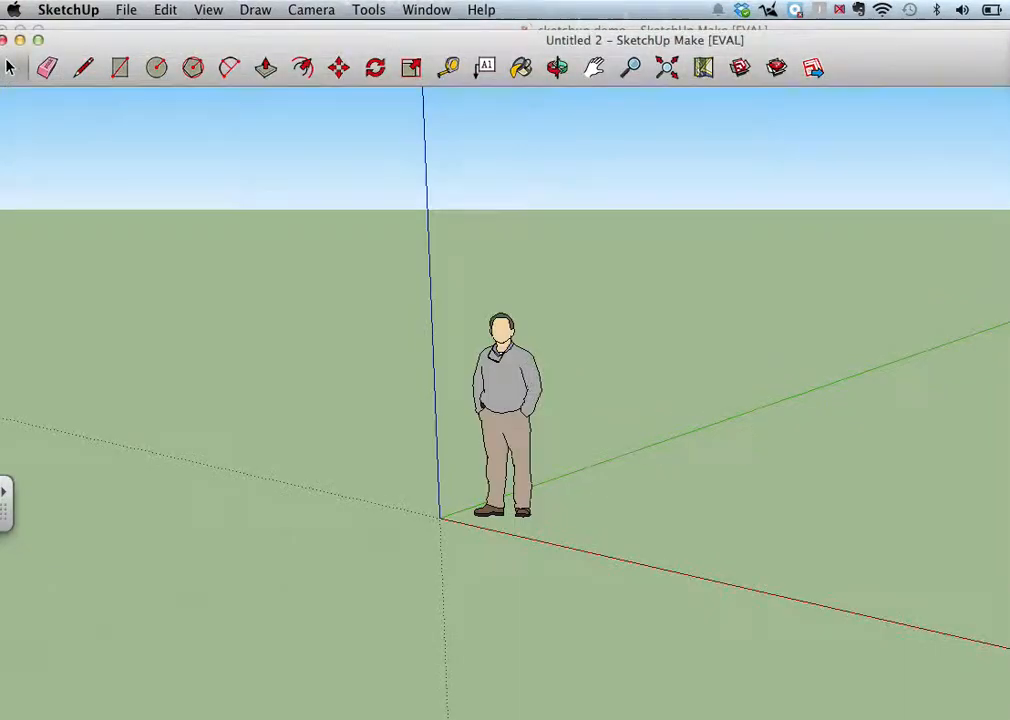
mouse_move(381, 60)
left_mouse_down()
mouse_move(394, 11)
mouse_move(347, 14)
mouse_move(374, 12)
left_mouse_up()
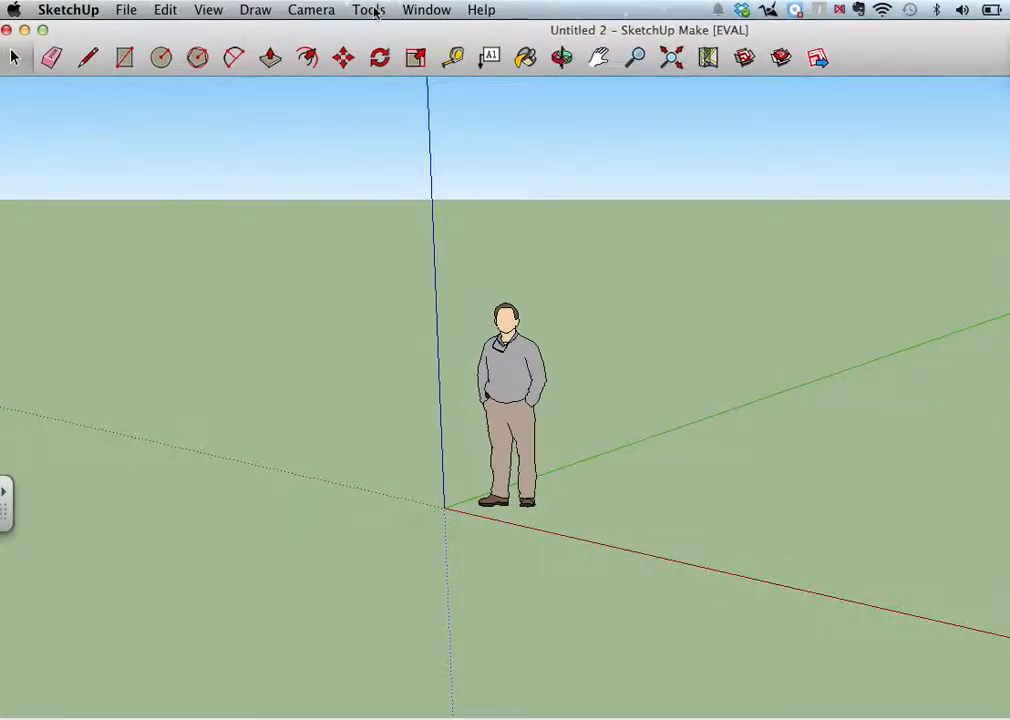
left_click(519, 381)
key("Delete")
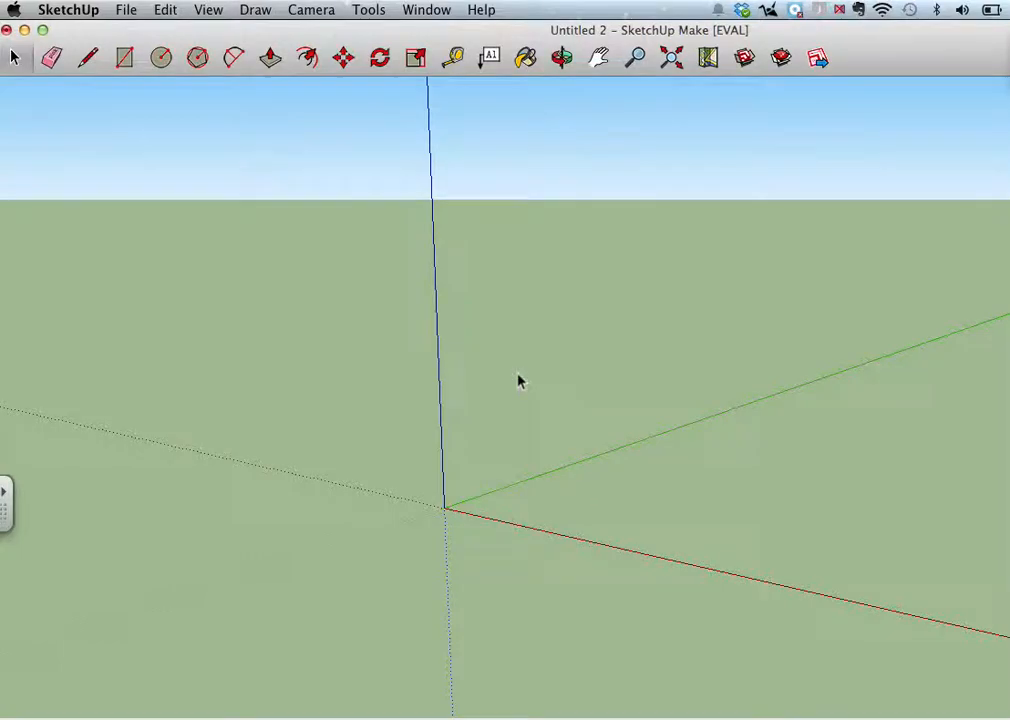
Import sqrtx.png as an image, anchoring its corner at the origin and sizing it on the ground plane along the red axis.
left_click(118, 9)
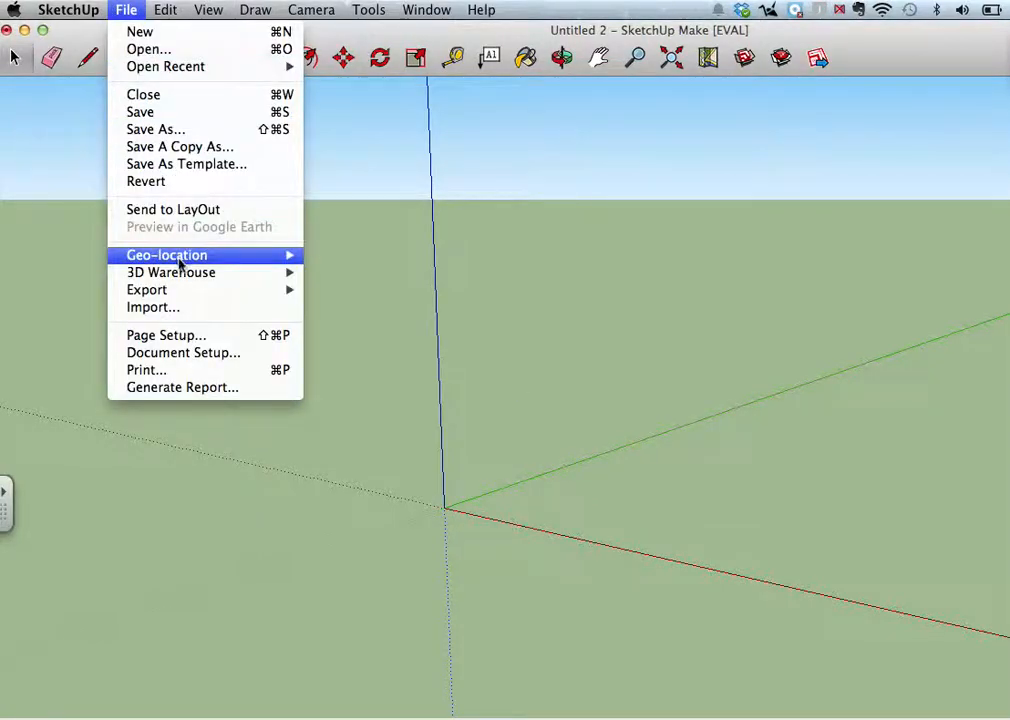
left_click(183, 309)
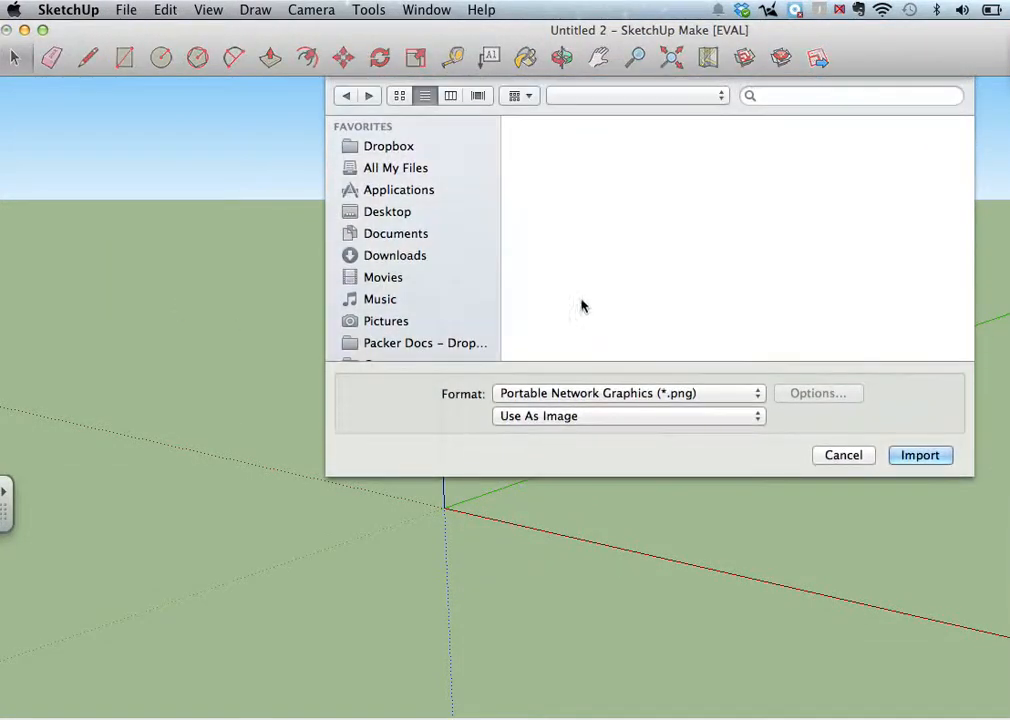
left_click(578, 157)
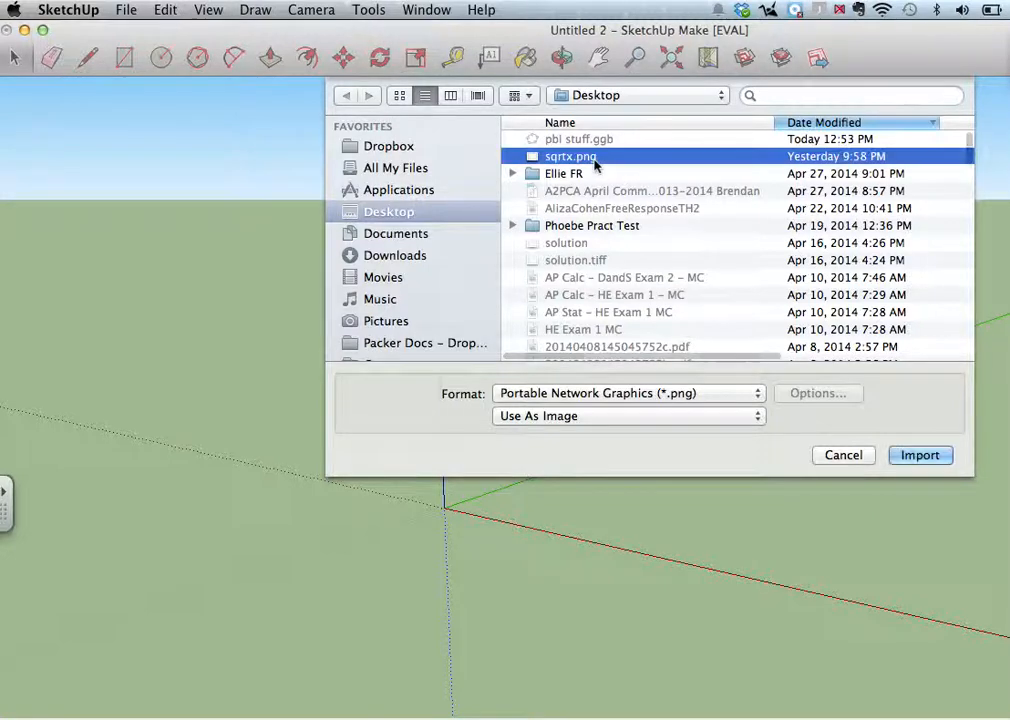
left_click(910, 455)
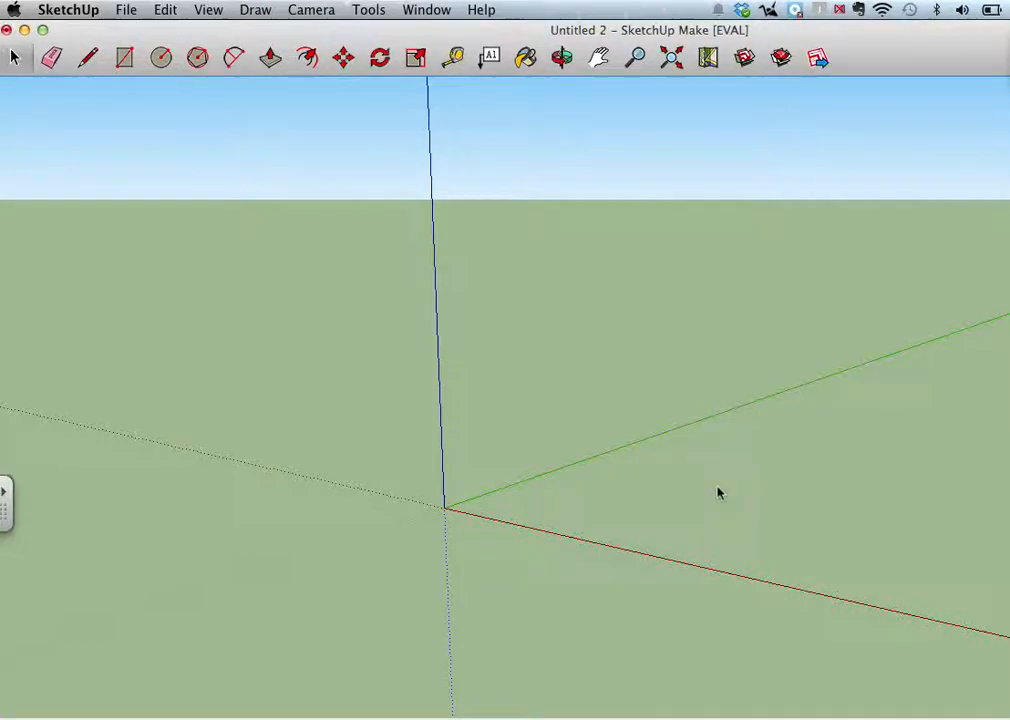
left_click(445, 510)
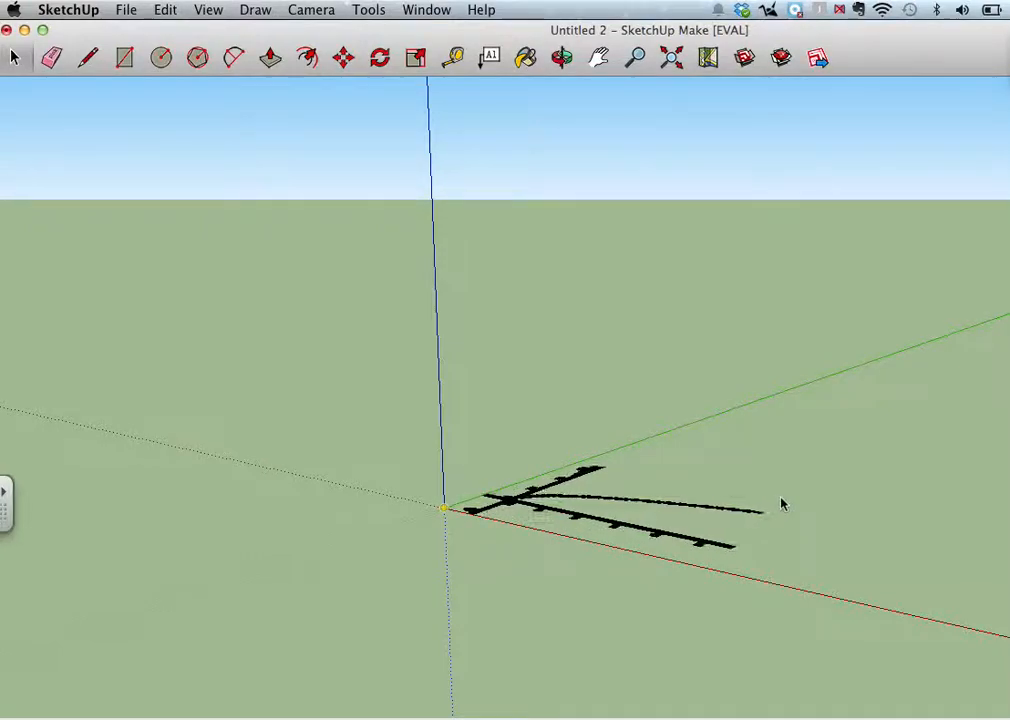
left_click(953, 502)
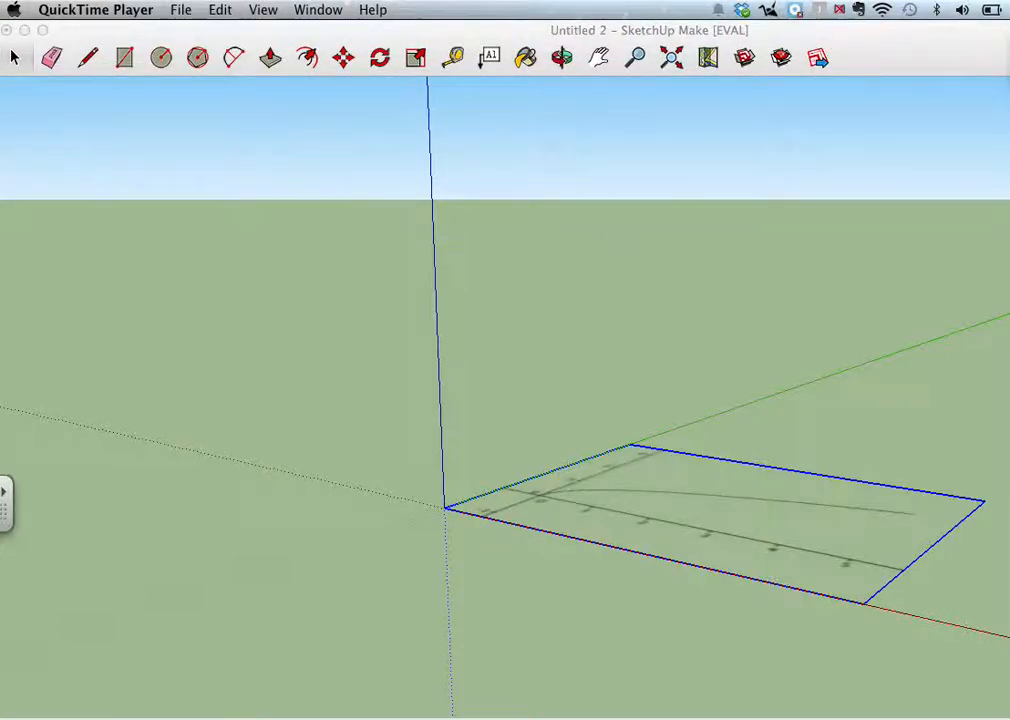
left_click(565, 39)
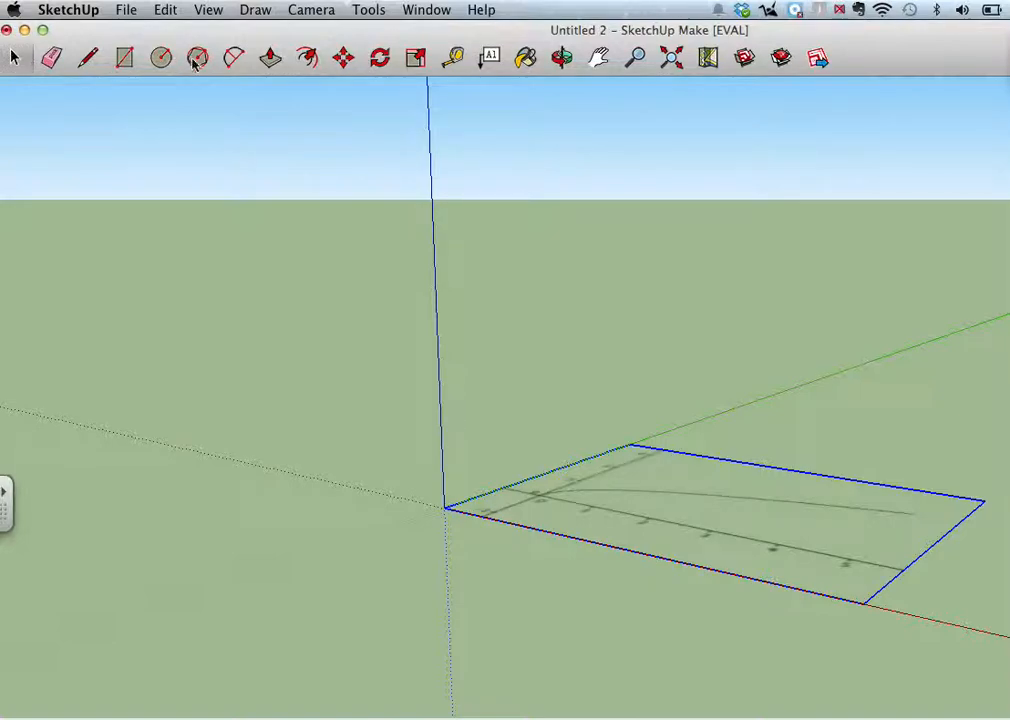
Examine the imported square-root graph from above, at different distances.
left_click(563, 57)
left_click_drag(582, 243, 473, 428)
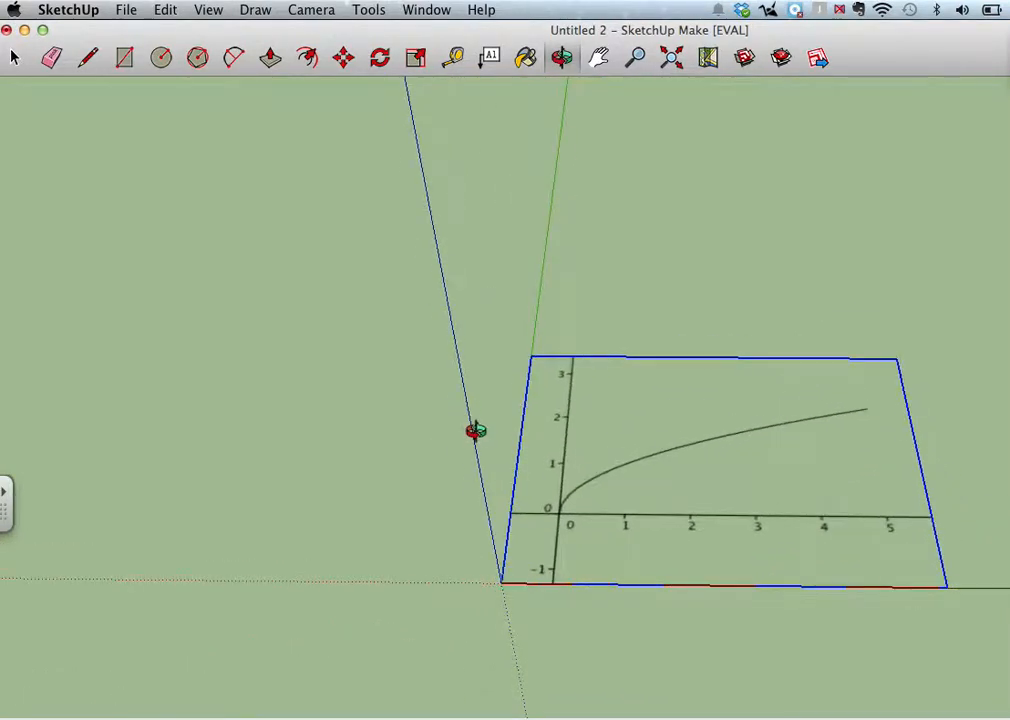
left_click(598, 57)
left_click_drag(677, 505, 547, 497)
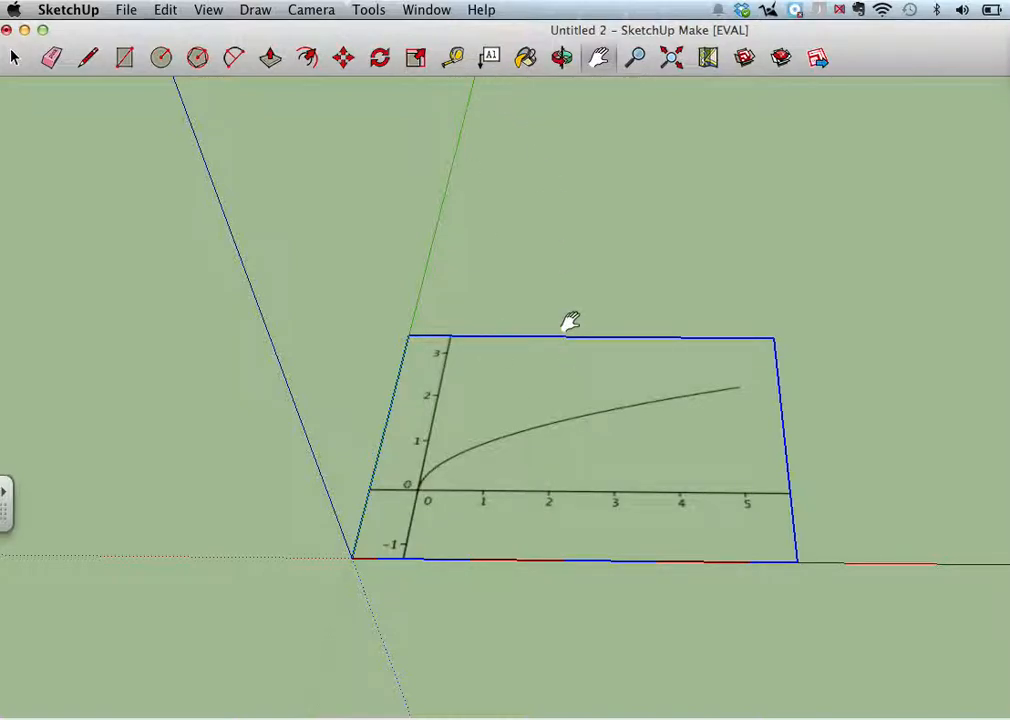
scroll(570, 321, "down", 3)
scroll(570, 321, "up", 5)
scroll(570, 321, "down", 3)
scroll(570, 321, "up", 2)
scroll(570, 321, "down", 2)
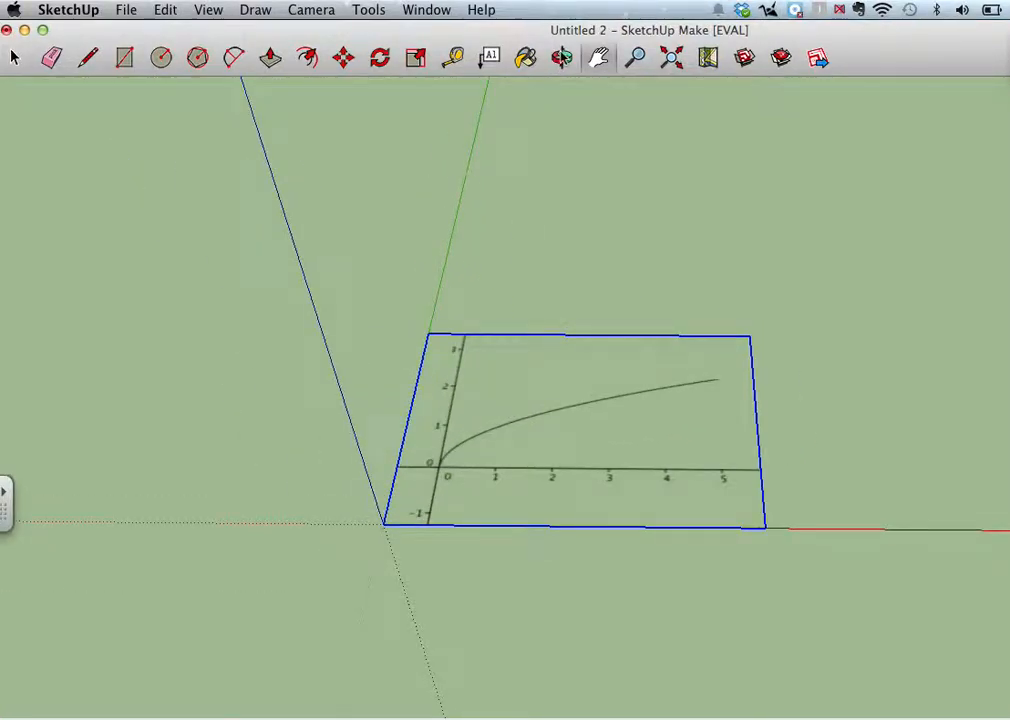
Draw a small vertical square in the green-blue plane, with one corner at the origin.
key("o")
left_click_drag(478, 352, 597, 302)
left_click(127, 58)
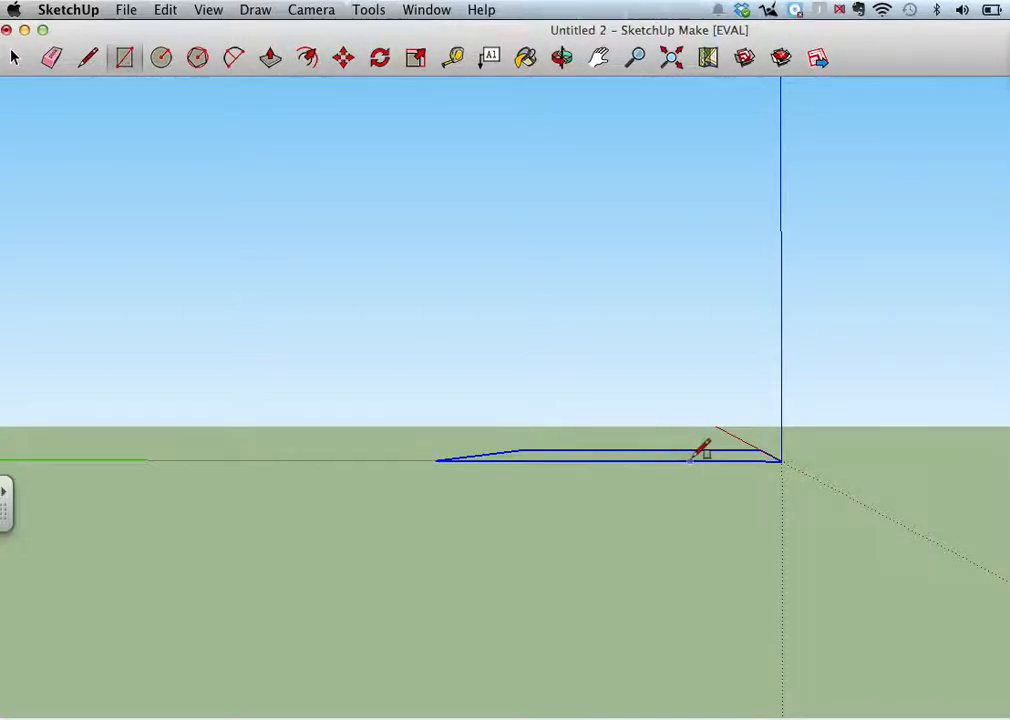
left_click(781, 461)
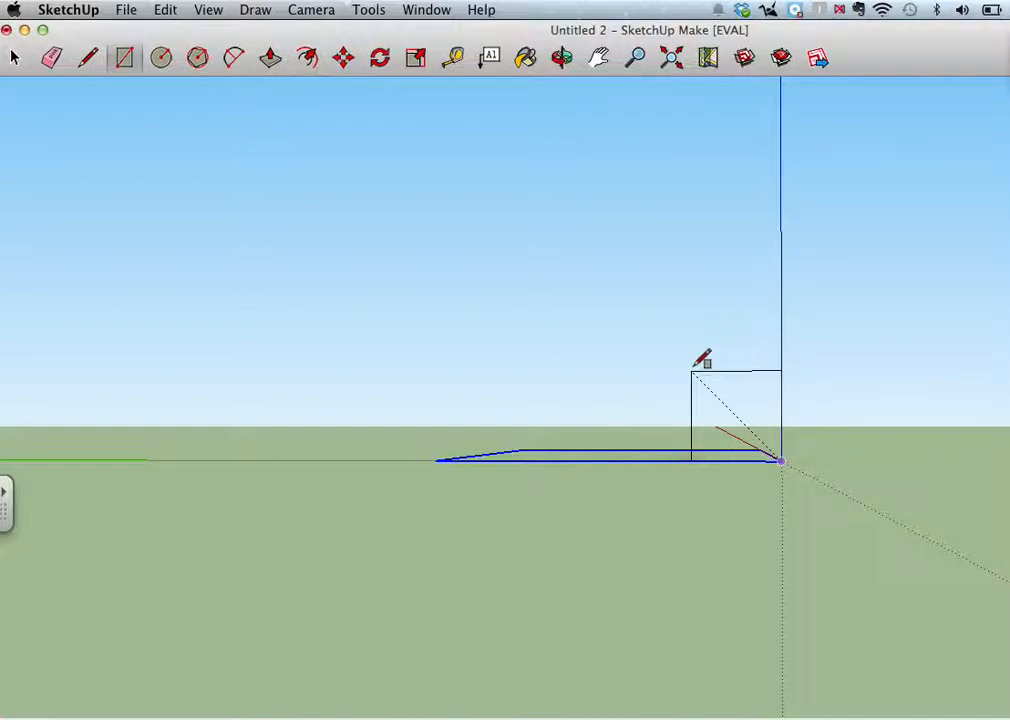
left_click(691, 370)
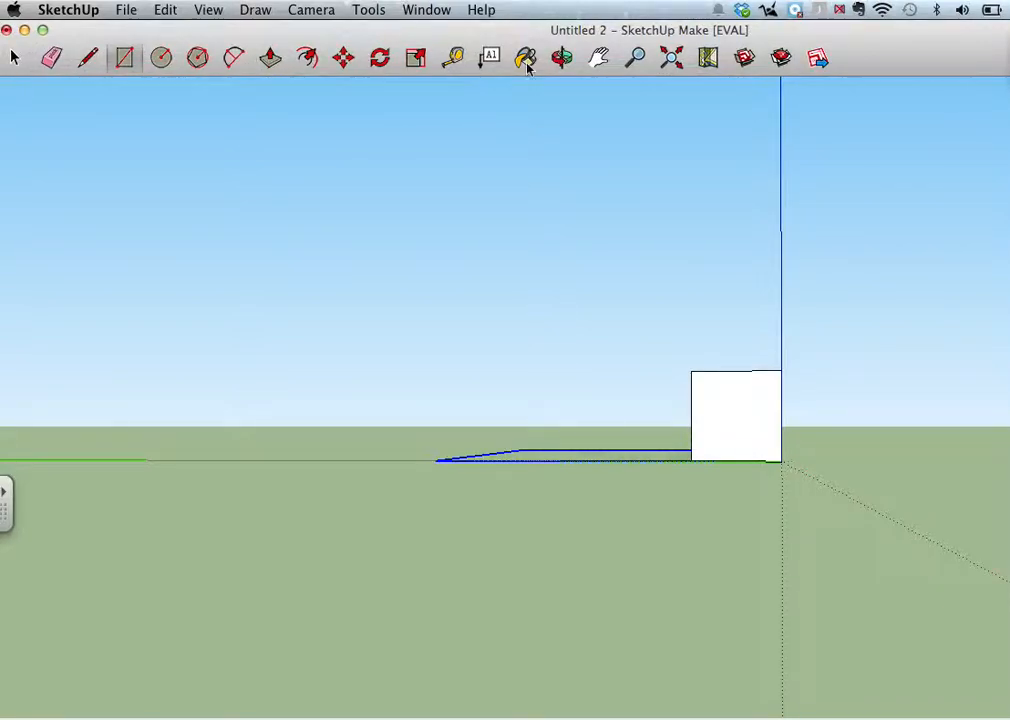
Move the whole square from its origin corner to the graph's x-axis between 1 and 2, so its base reaches the curve.
left_click(562, 57)
mouse_move(667, 320)
left_mouse_down()
mouse_move(670, 331)
mouse_move(602, 295)
mouse_move(441, 320)
mouse_move(460, 246)
mouse_move(478, 248)
left_mouse_up()
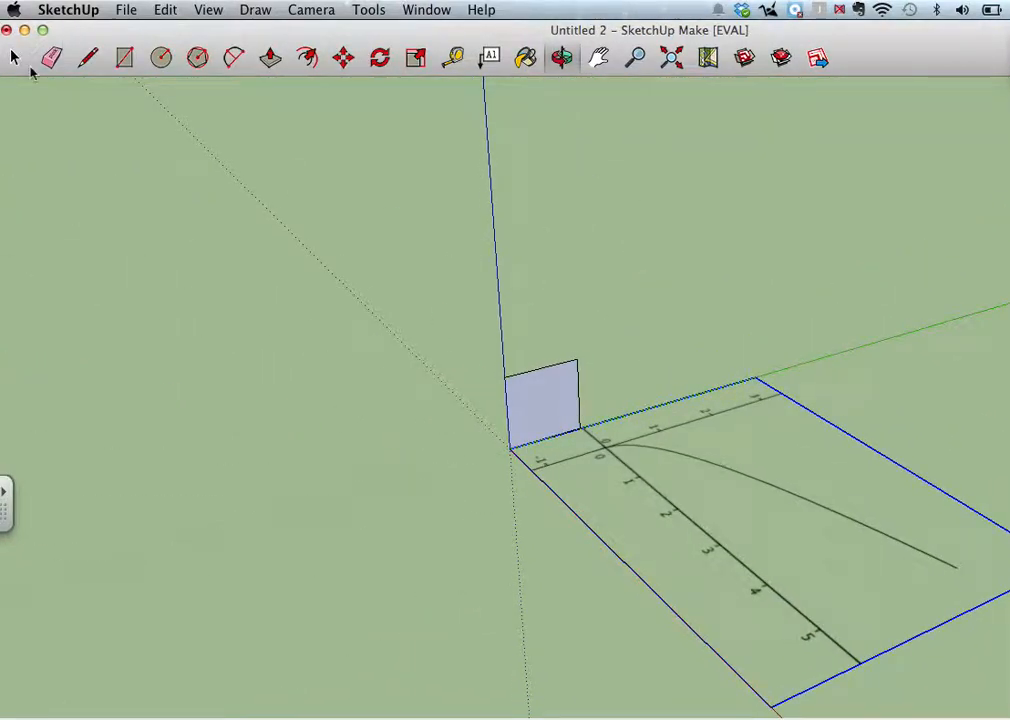
left_click(14, 58)
left_click(548, 399)
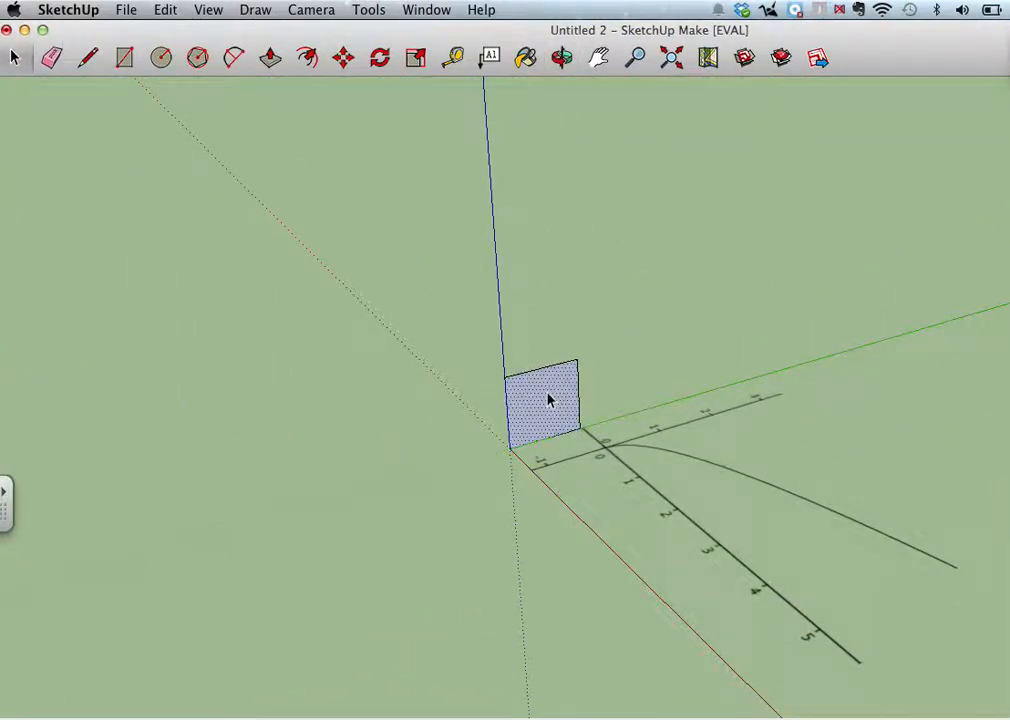
left_click_drag(456, 332, 606, 445)
left_click(343, 58)
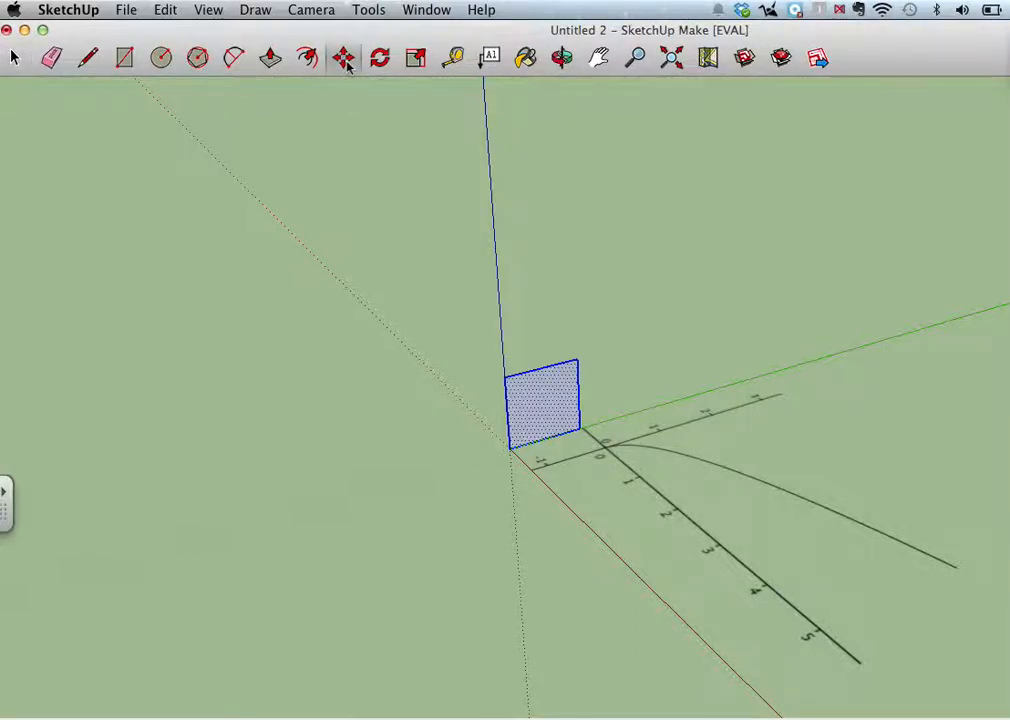
left_click(509, 449)
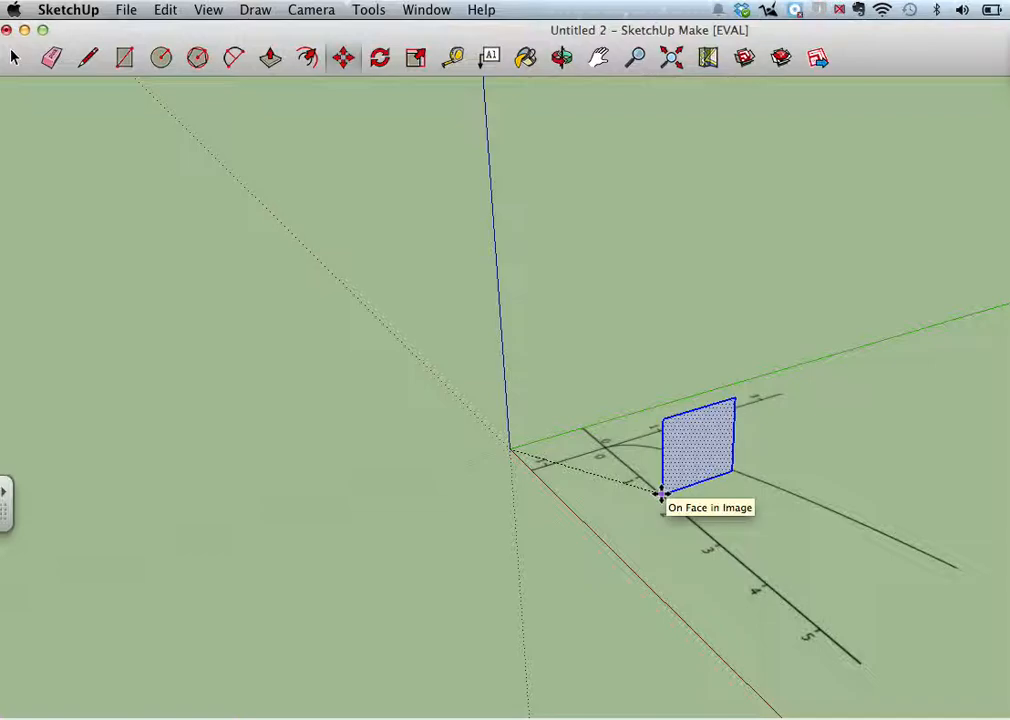
left_click(661, 492)
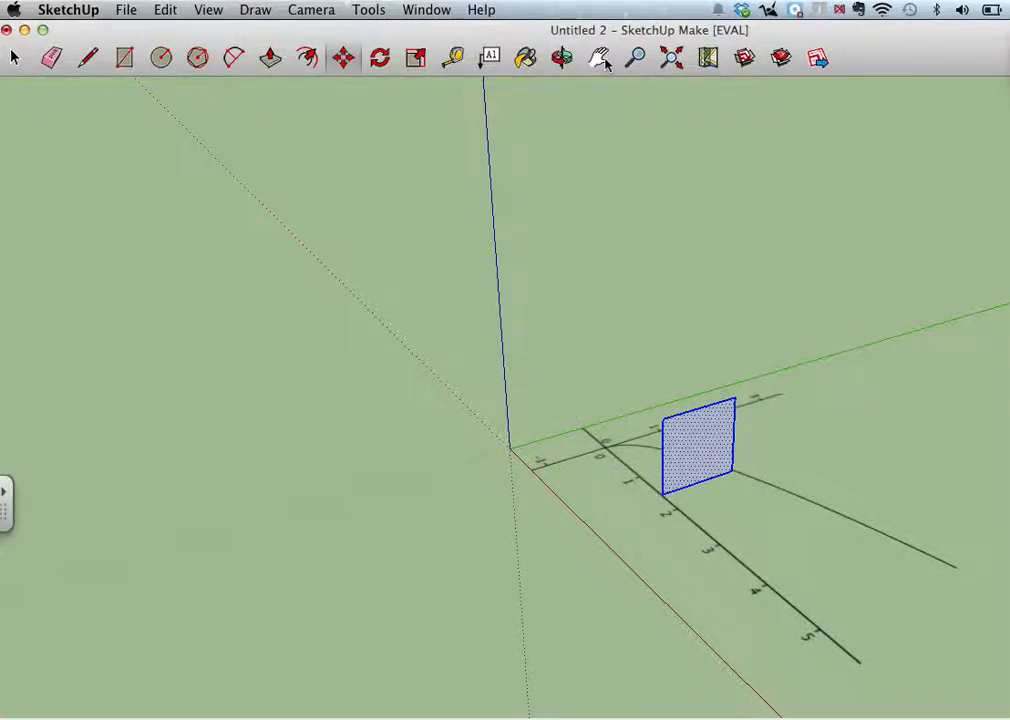
Push/Pull the square a short distance along the graph's x-axis into a thin slab.
left_click(561, 57)
left_click_drag(751, 356, 510, 380)
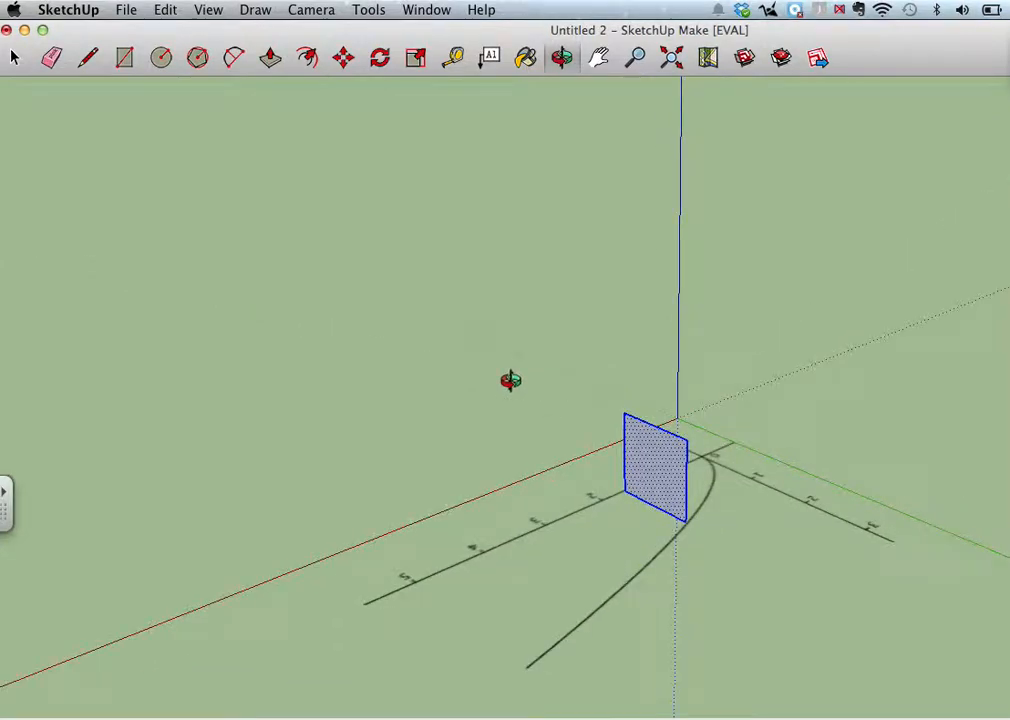
left_click(278, 62)
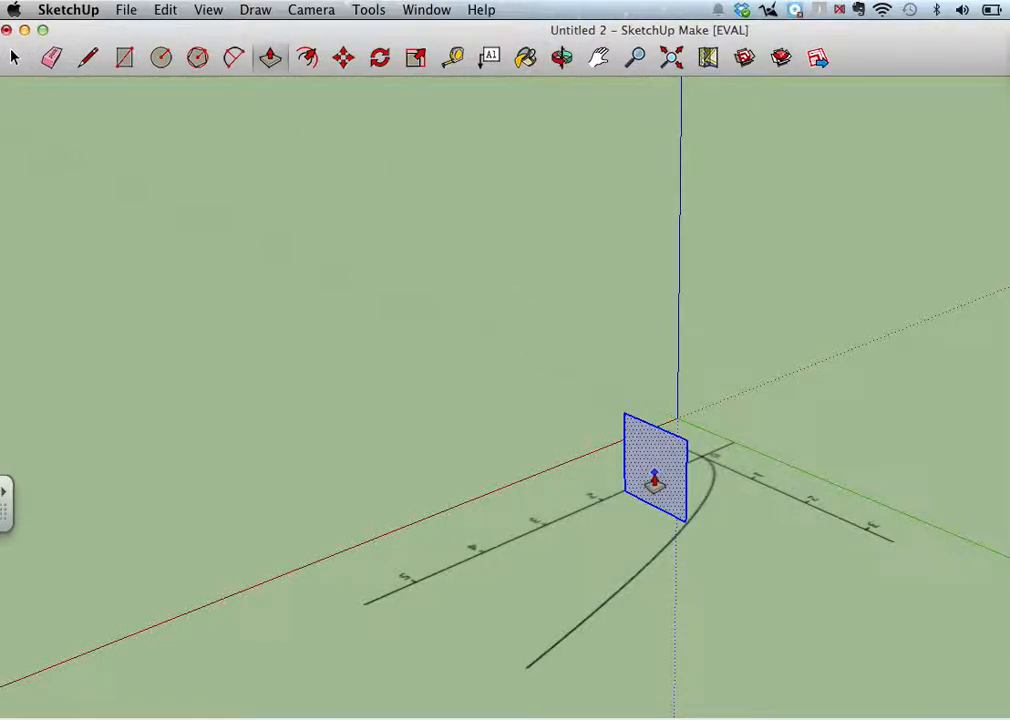
left_click_drag(654, 482, 629, 484)
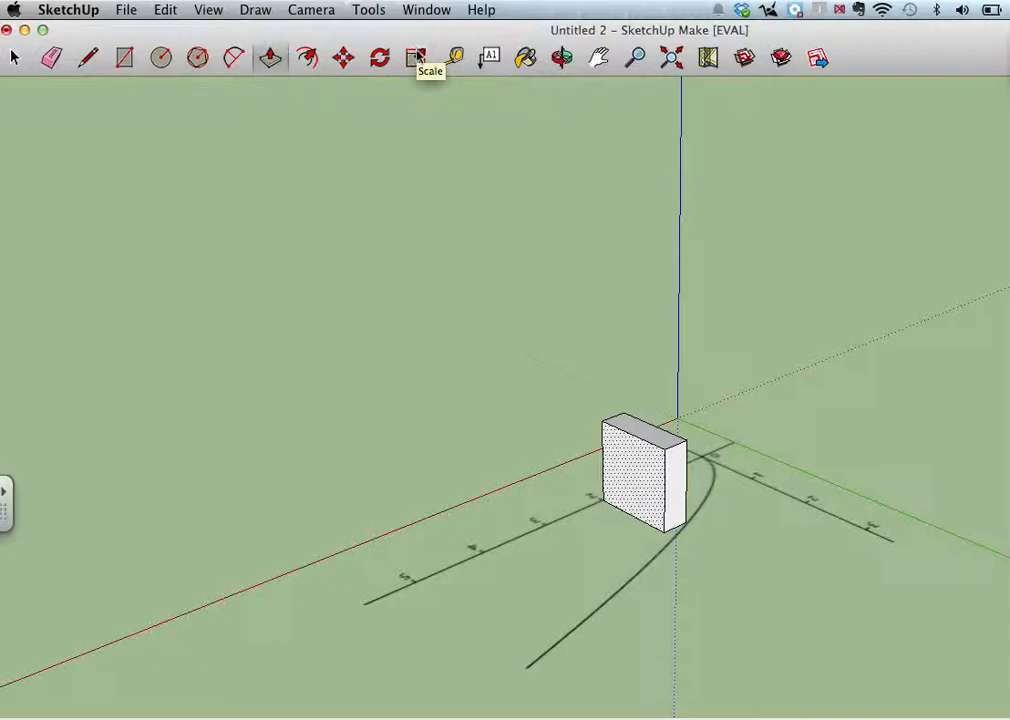
Scale the slab's end face at 2 uniformly about its x-axis corner until its base reaches the curve.
left_click(418, 58)
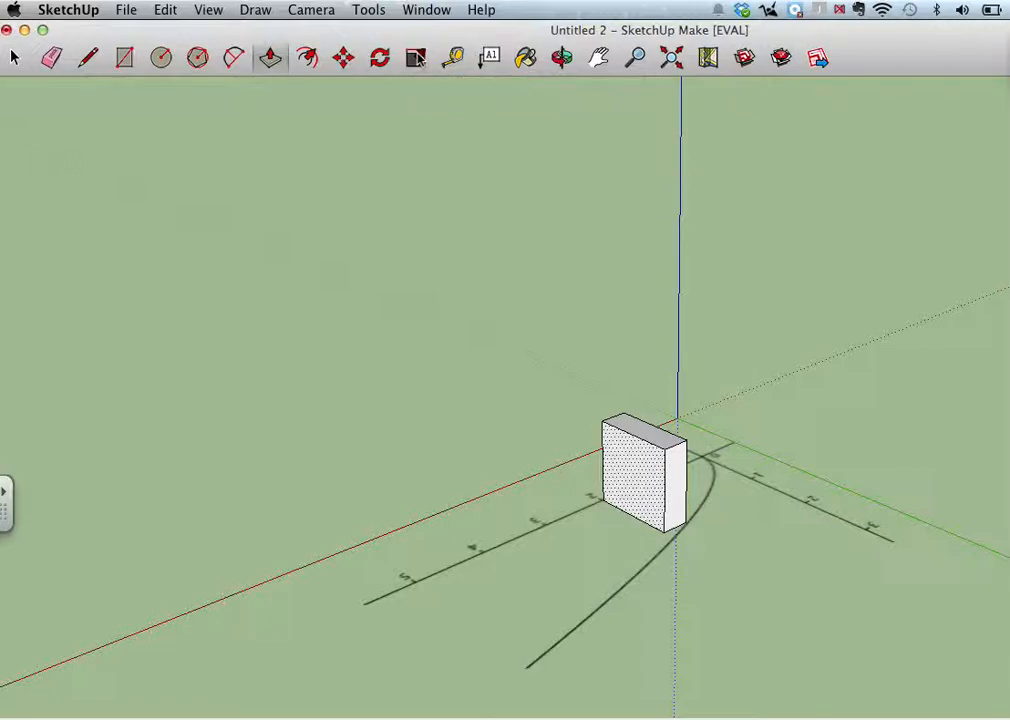
left_click(368, 9)
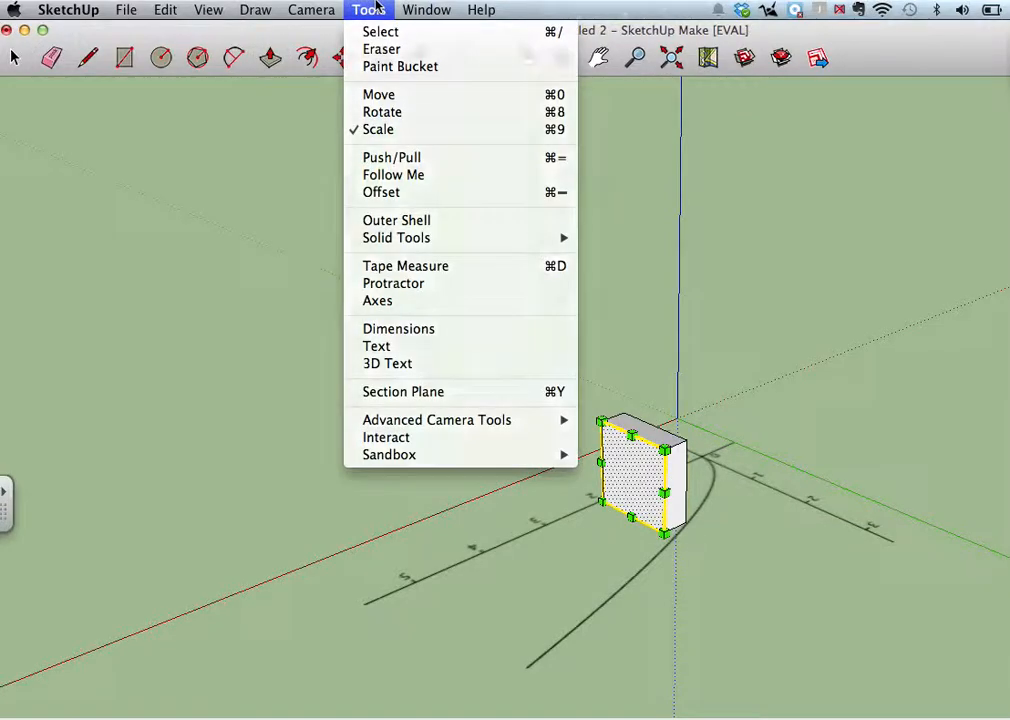
left_click(370, 9)
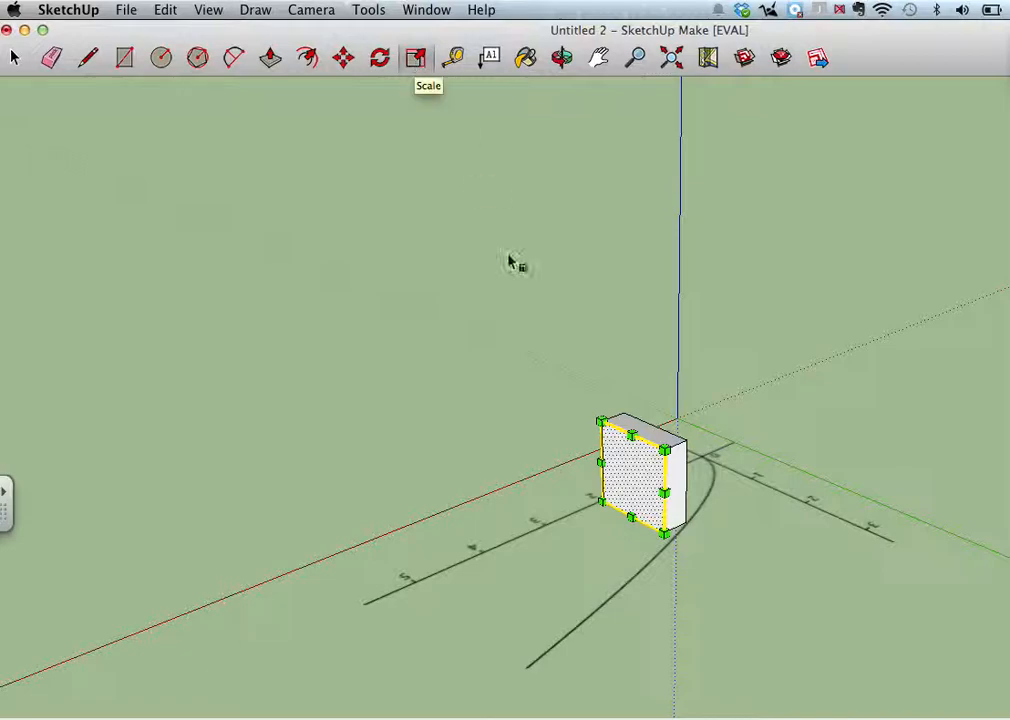
left_click(665, 449)
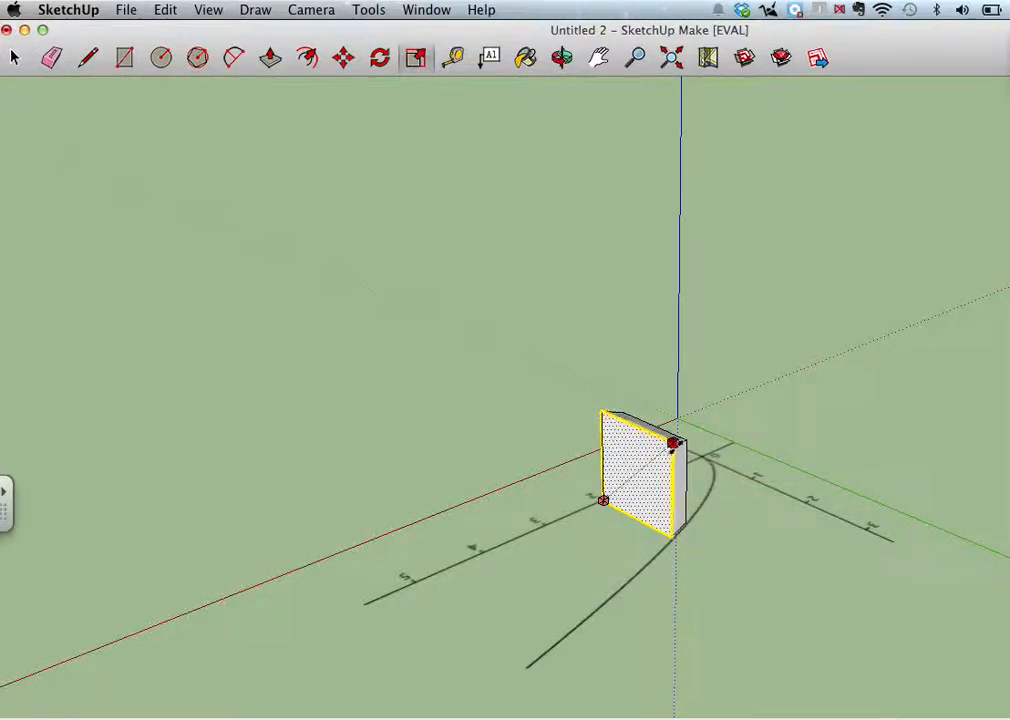
left_click(674, 444)
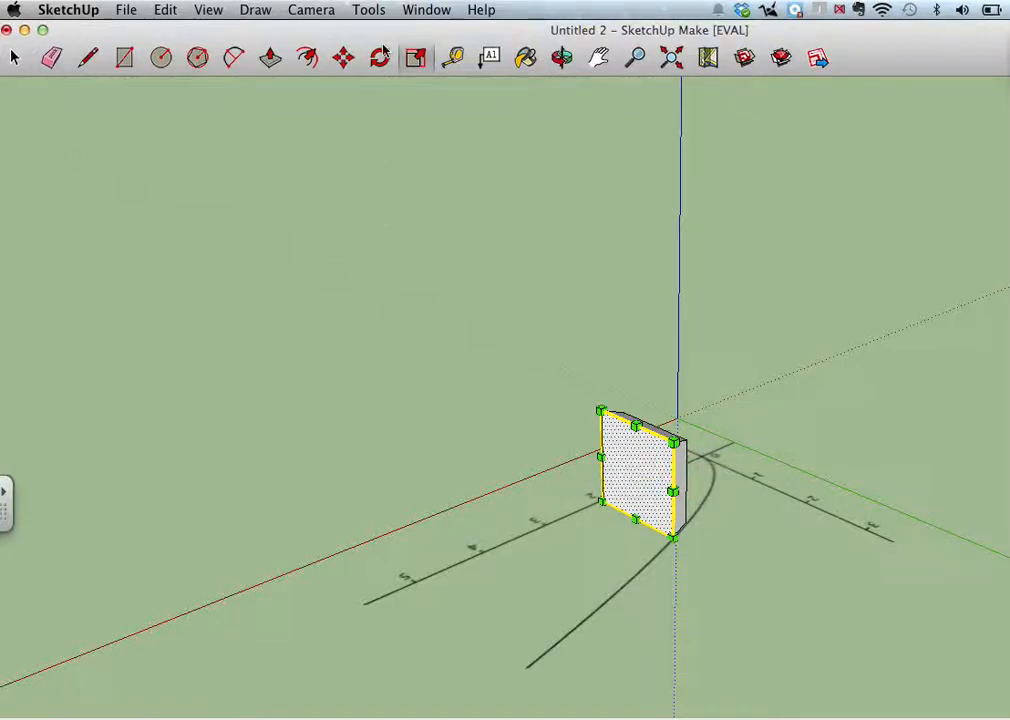
Push/Pull the enlarged face a short distance beyond 2 and scale the new end face uniformly about its x-axis corner to meet the curve.
left_click(271, 58)
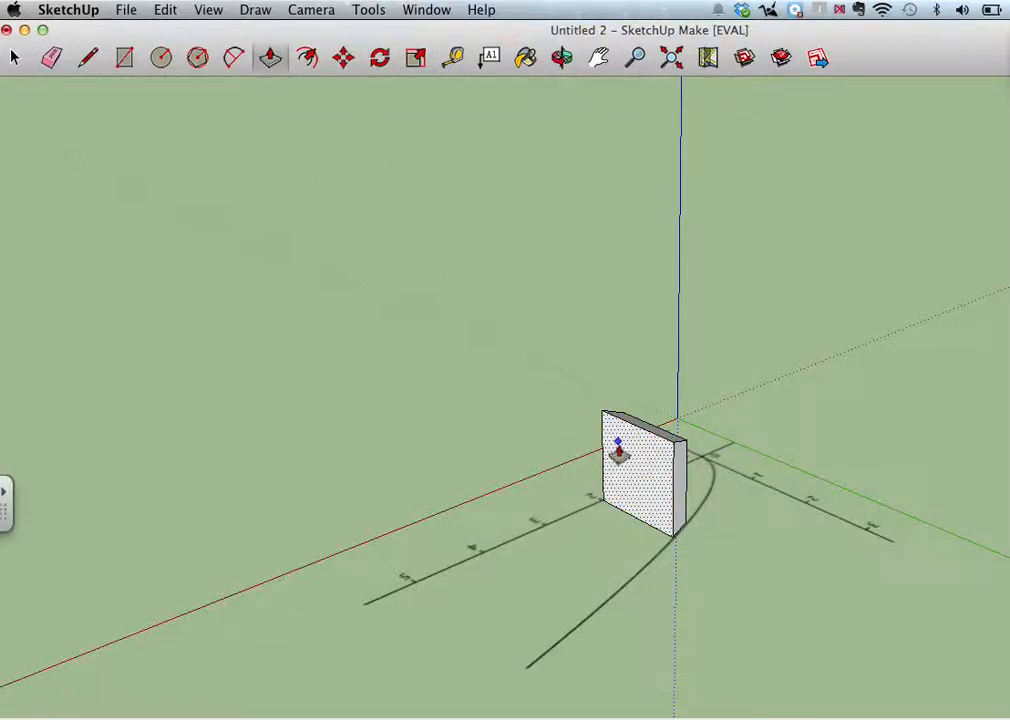
left_click_drag(635, 465, 614, 482)
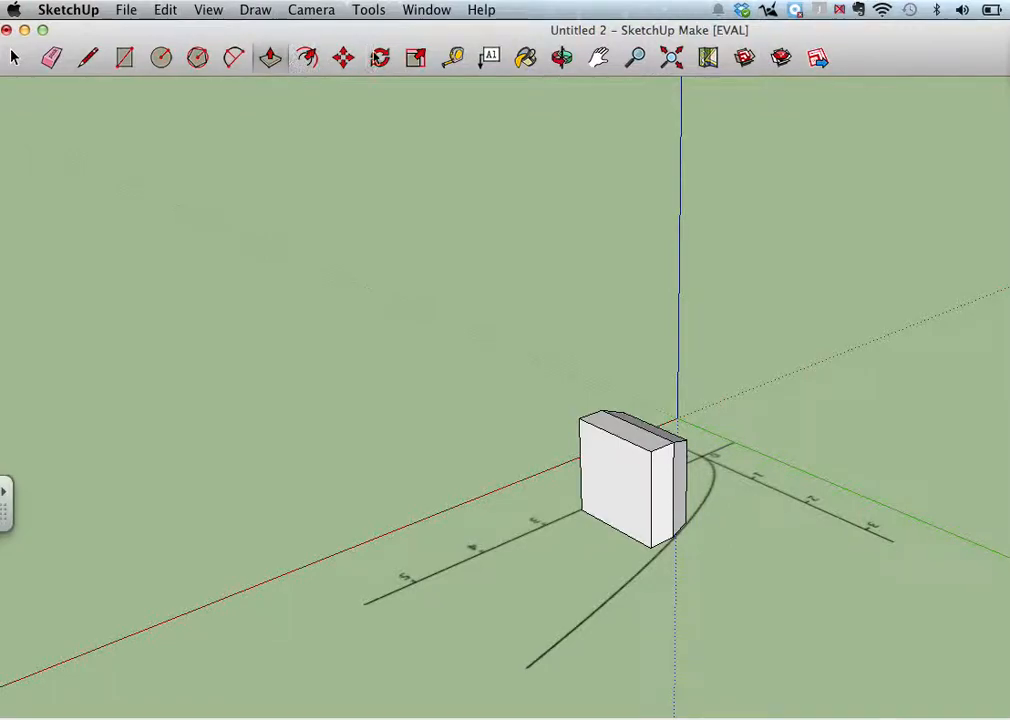
left_click(422, 58)
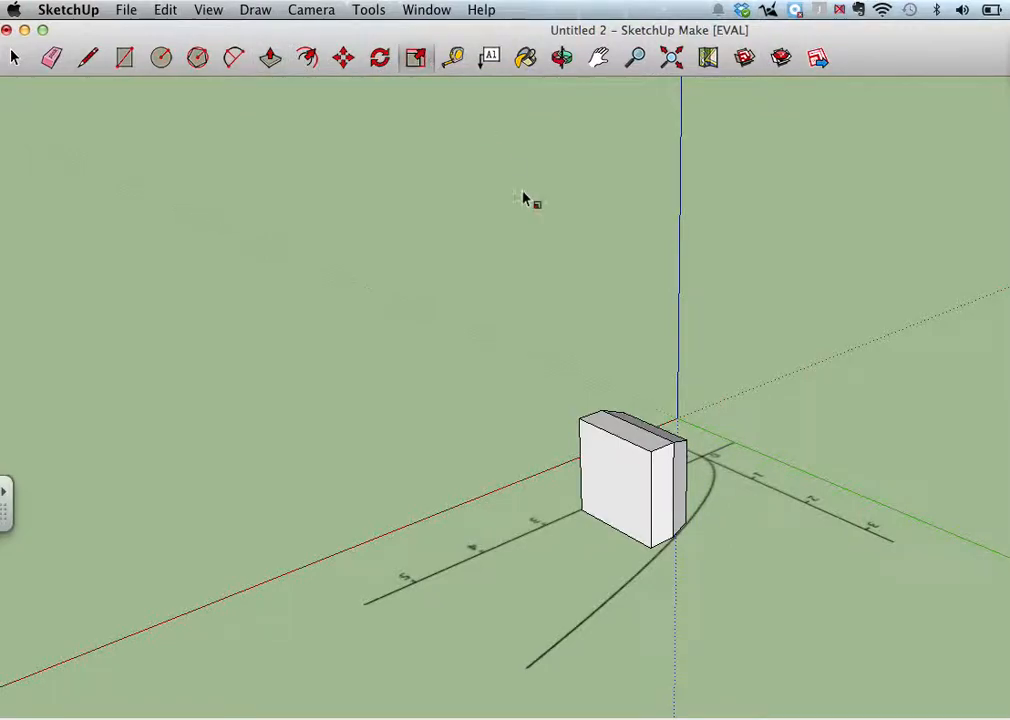
left_click(622, 486)
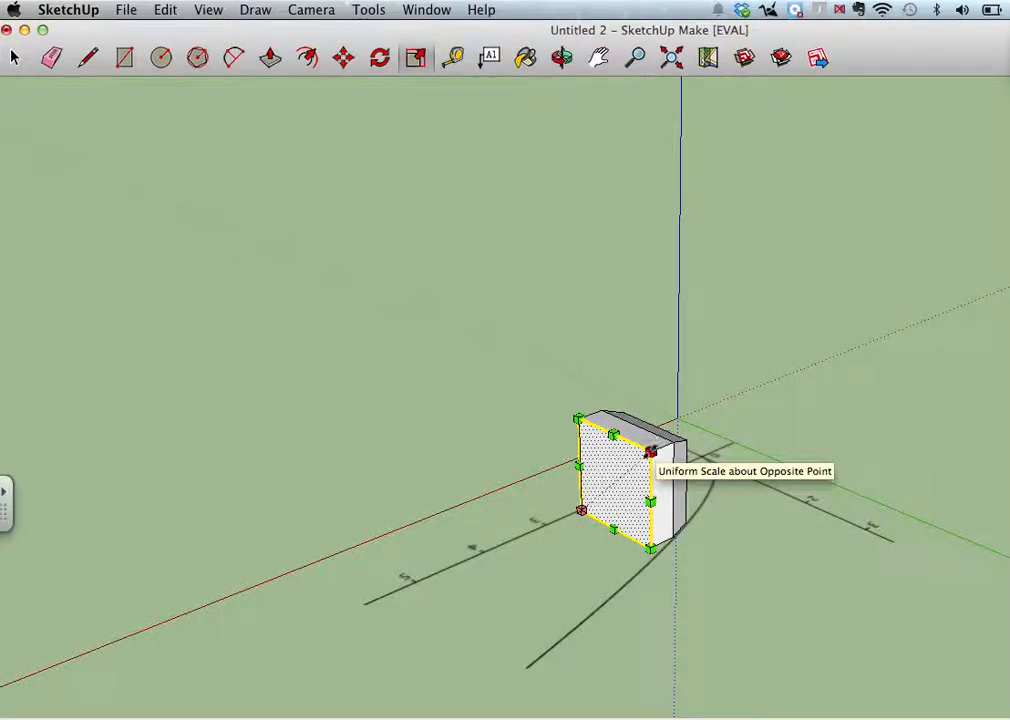
left_click_drag(650, 452, 658, 444)
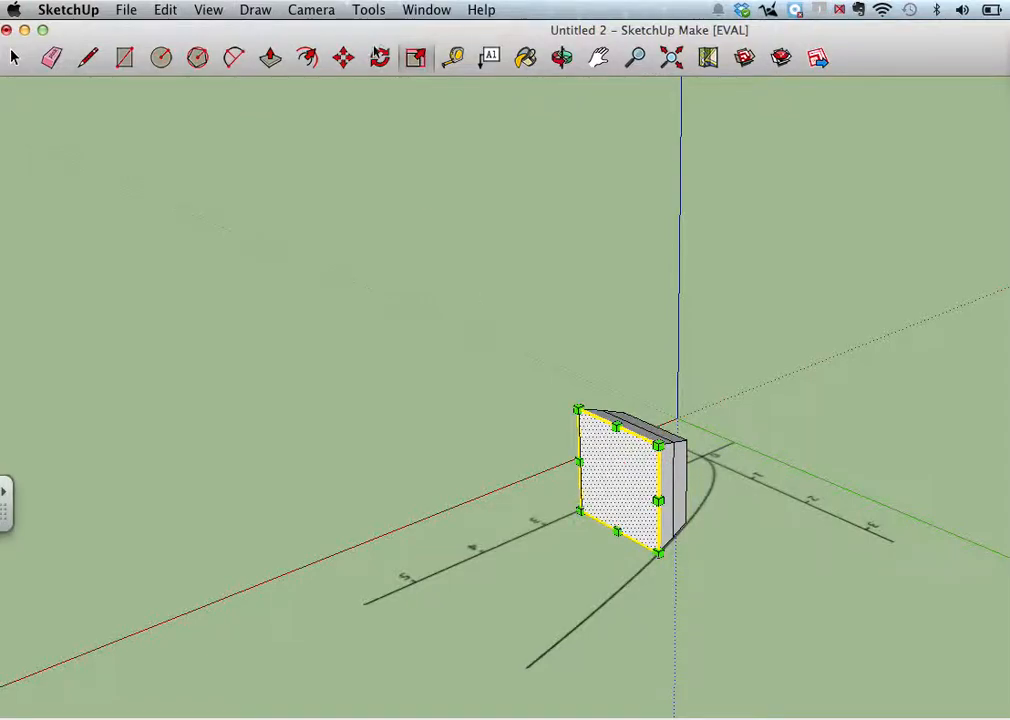
Extend a third slab almost to 3 on the x-axis and enlarge its end face uniformly to meet the curve.
left_click(271, 58)
left_click_drag(629, 467, 612, 486)
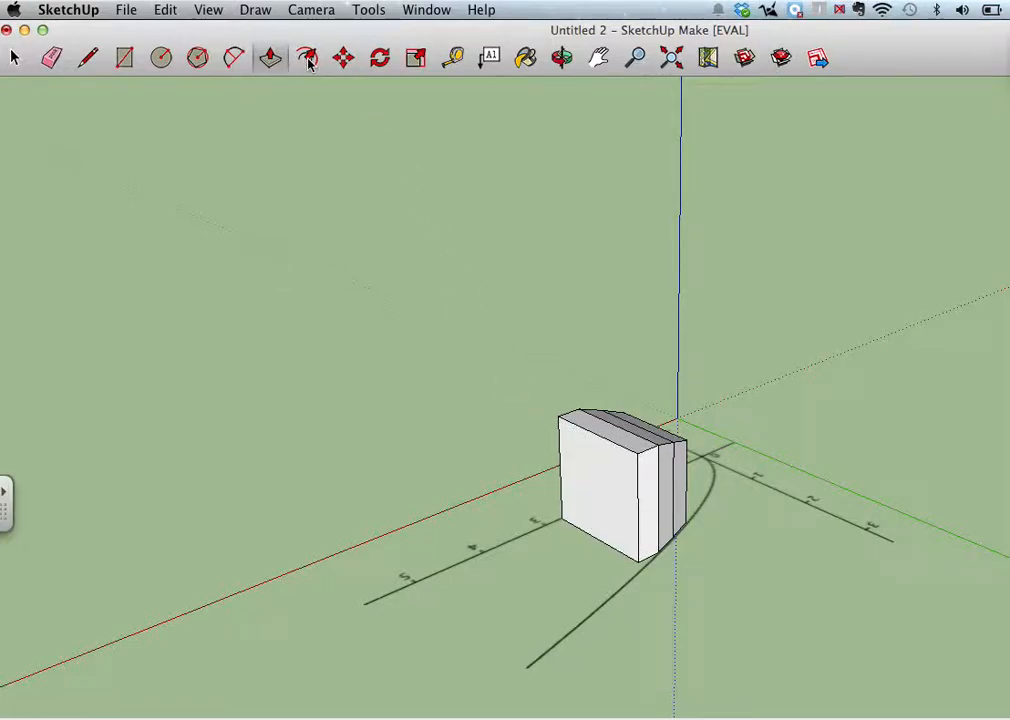
left_click(415, 57)
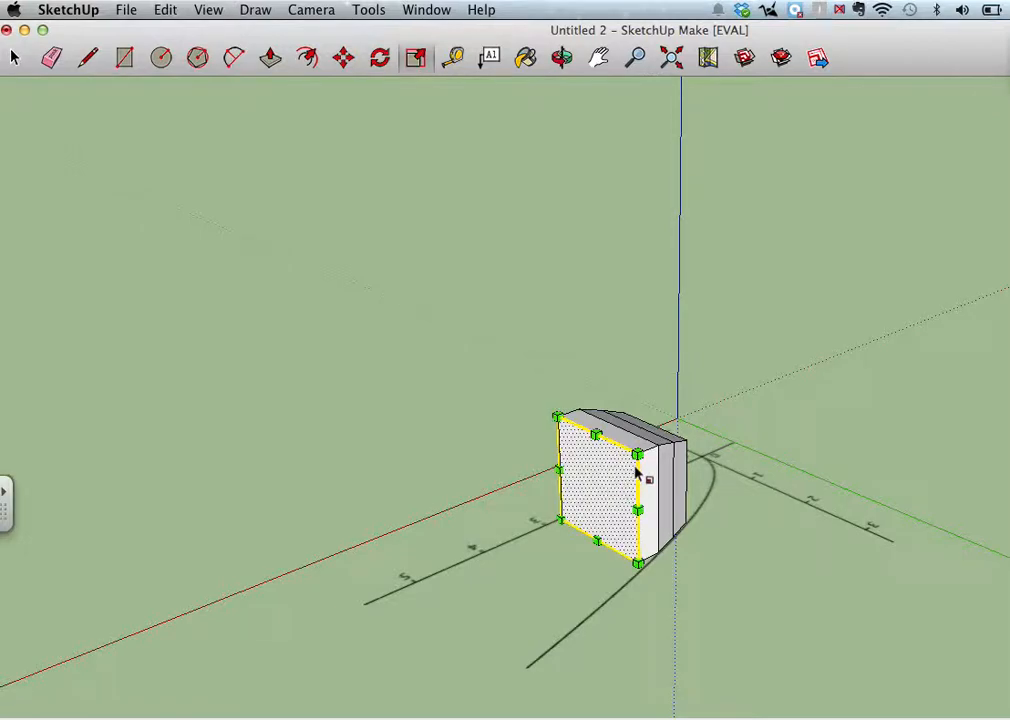
left_click_drag(637, 455, 645, 449)
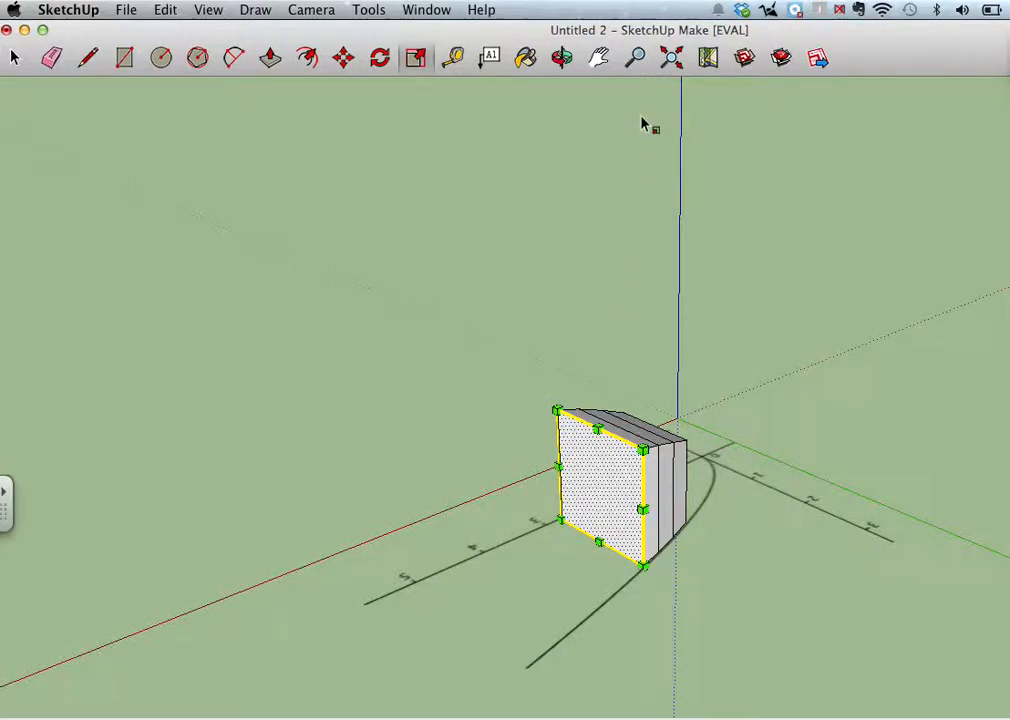
Push/Pull the origin-side face a short distance toward the origin and shrink the new end face about its x-axis corner to meet the curve.
left_click_drag(680, 502, 631, 419)
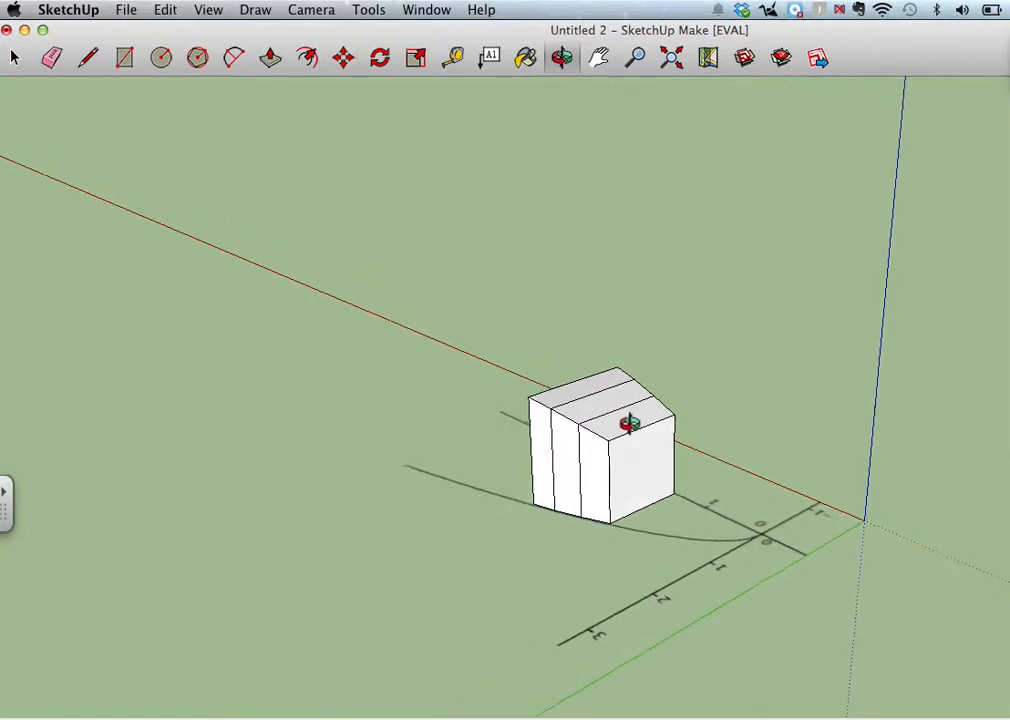
left_click(271, 56)
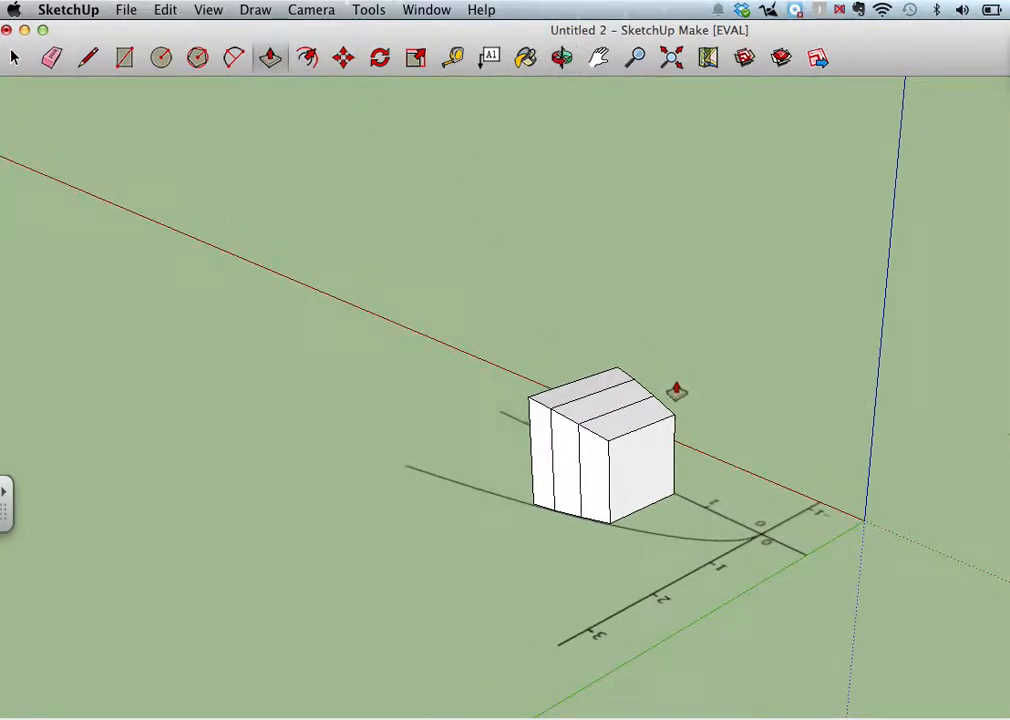
left_click_drag(673, 480, 624, 478)
key("super+z")
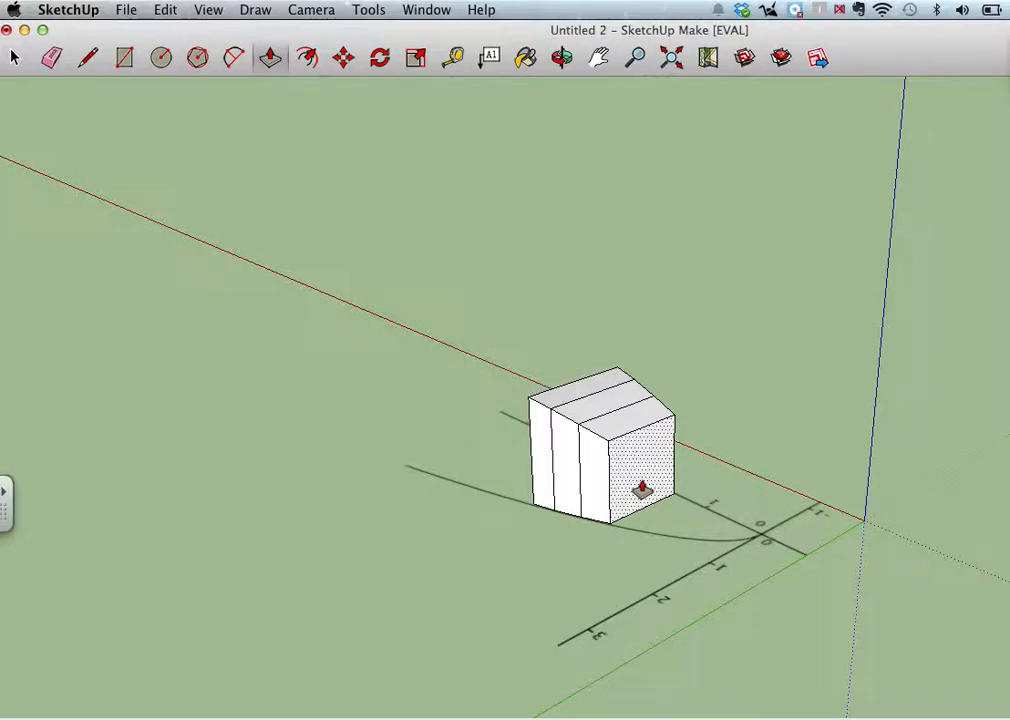
left_click_drag(642, 490, 664, 500)
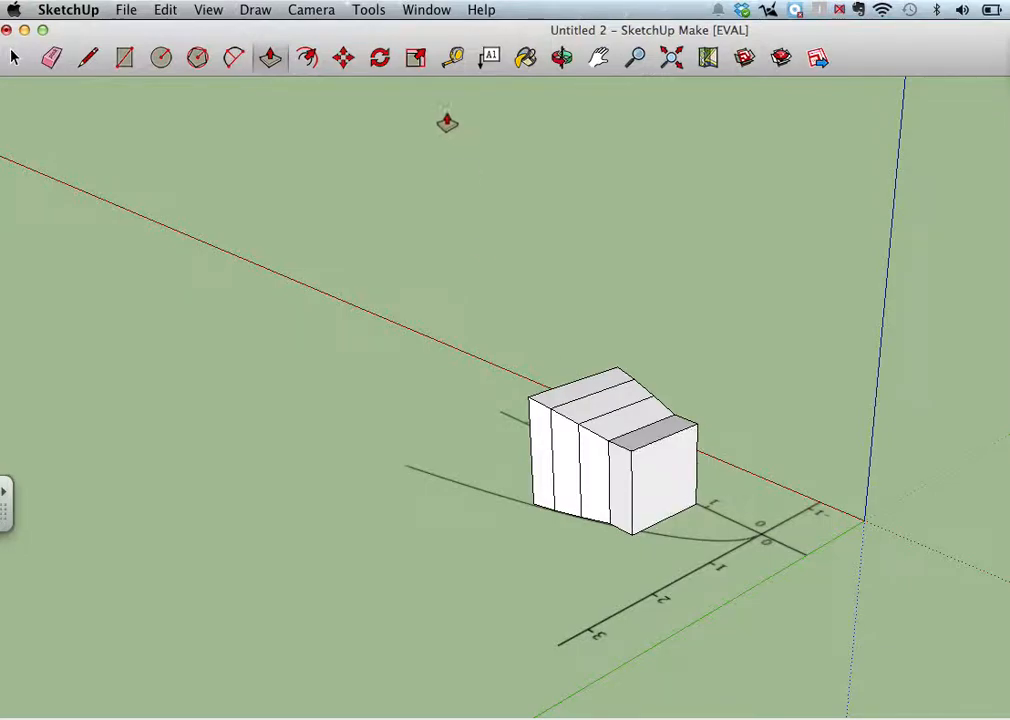
left_click(416, 60)
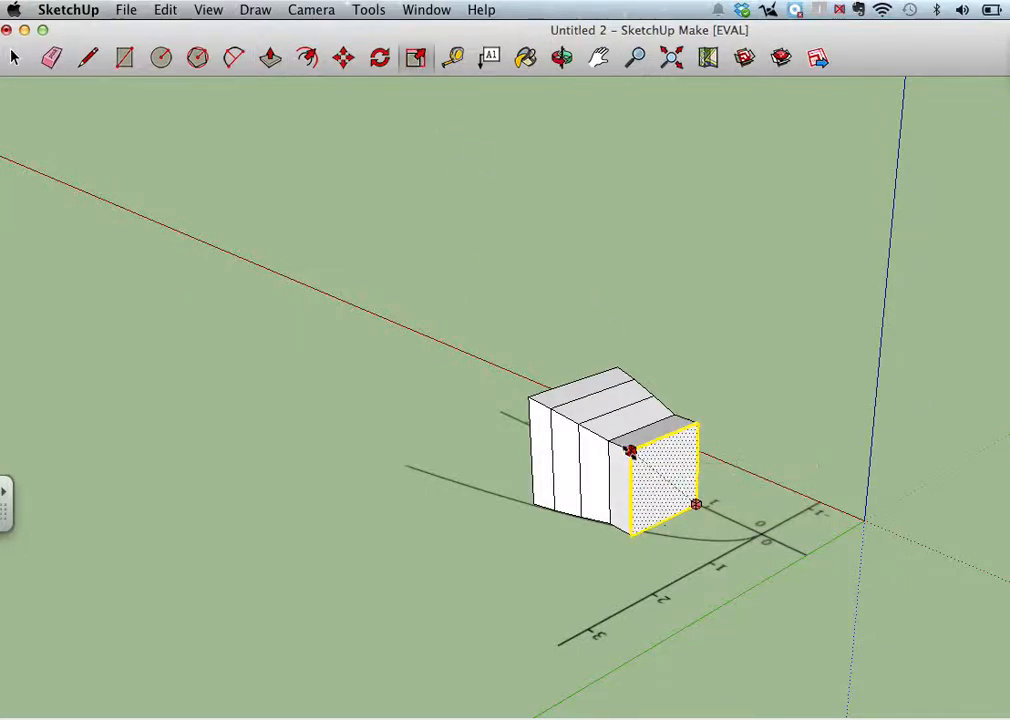
left_click_drag(632, 452, 646, 461)
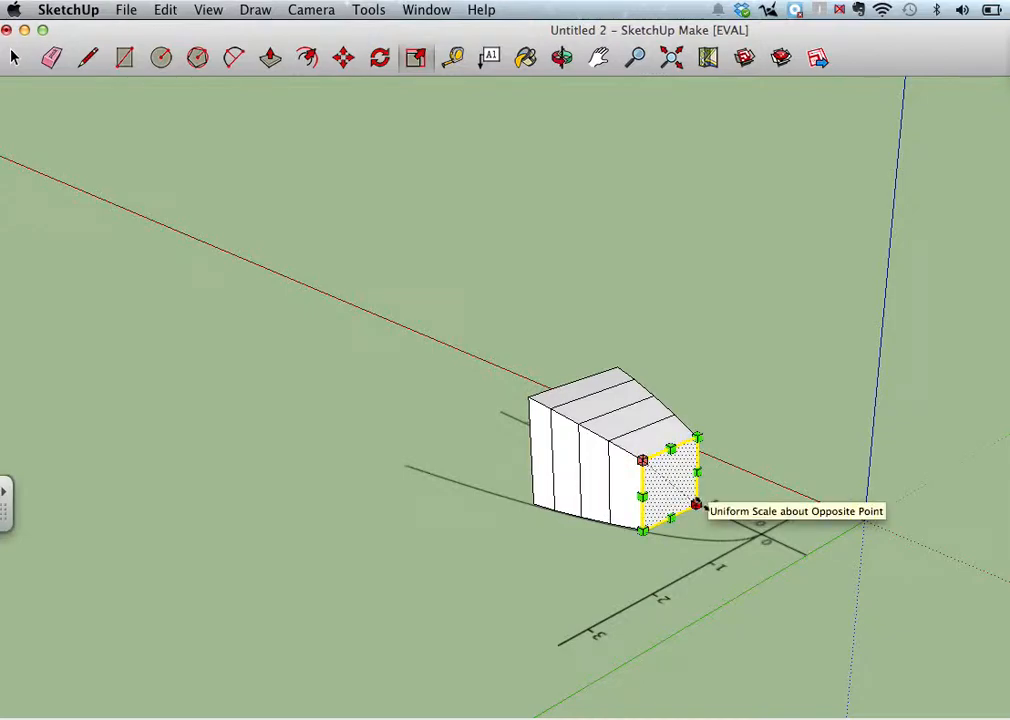
Shrink the origin-side end face further, scaling it uniformly about its upper corner on the curve side.
left_click_drag(697, 505, 680, 491)
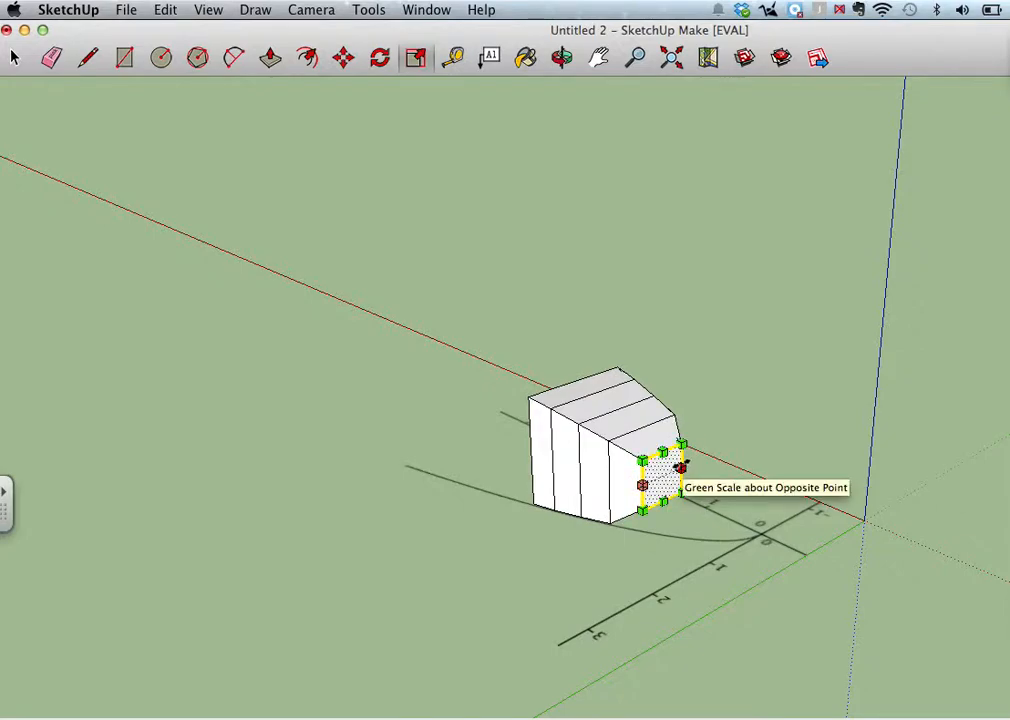
left_click(562, 58)
mouse_move(682, 440)
left_mouse_down()
mouse_move(669, 446)
mouse_move(769, 451)
mouse_move(716, 435)
mouse_move(633, 449)
mouse_move(600, 442)
mouse_move(509, 494)
mouse_move(633, 541)
mouse_move(543, 480)
mouse_move(760, 413)
mouse_move(636, 509)
mouse_move(592, 430)
mouse_move(593, 402)
mouse_move(703, 424)
mouse_move(658, 444)
mouse_move(684, 461)
left_mouse_up()
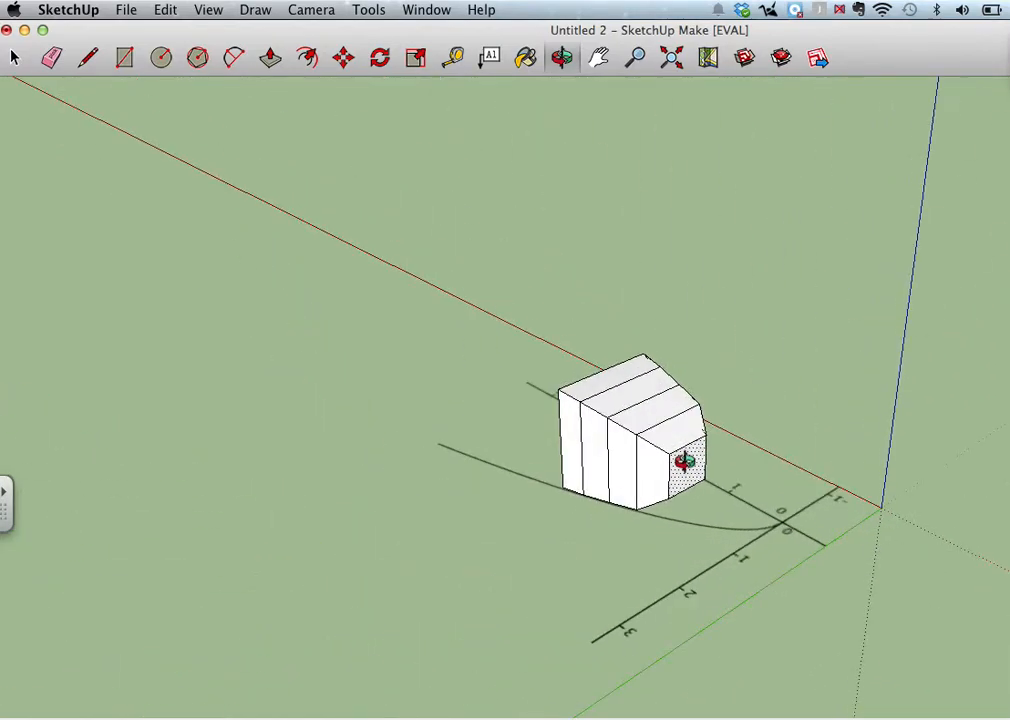